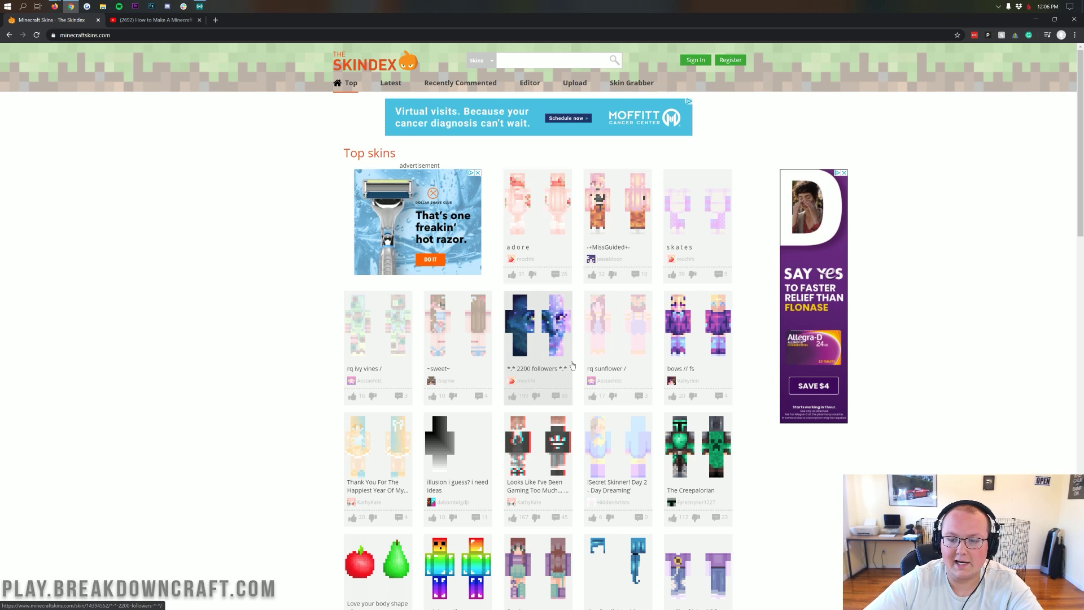
# Highlight the DDoS Protection, Automated Backups and Instant Setup feature text on Apex Hosting
pyautogui.click(144, 21)
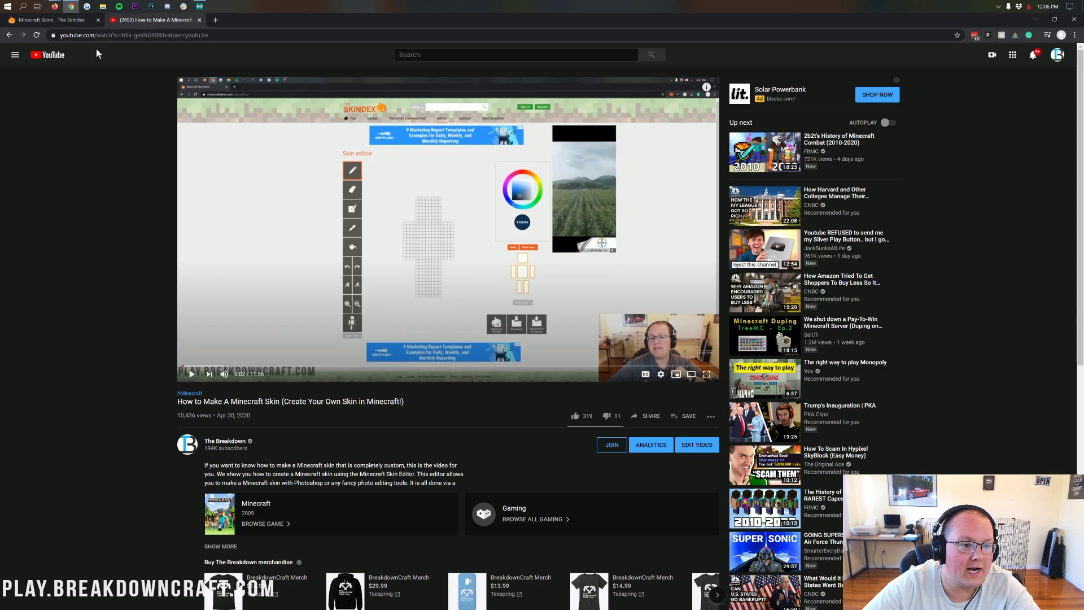
pyautogui.click(54, 19)
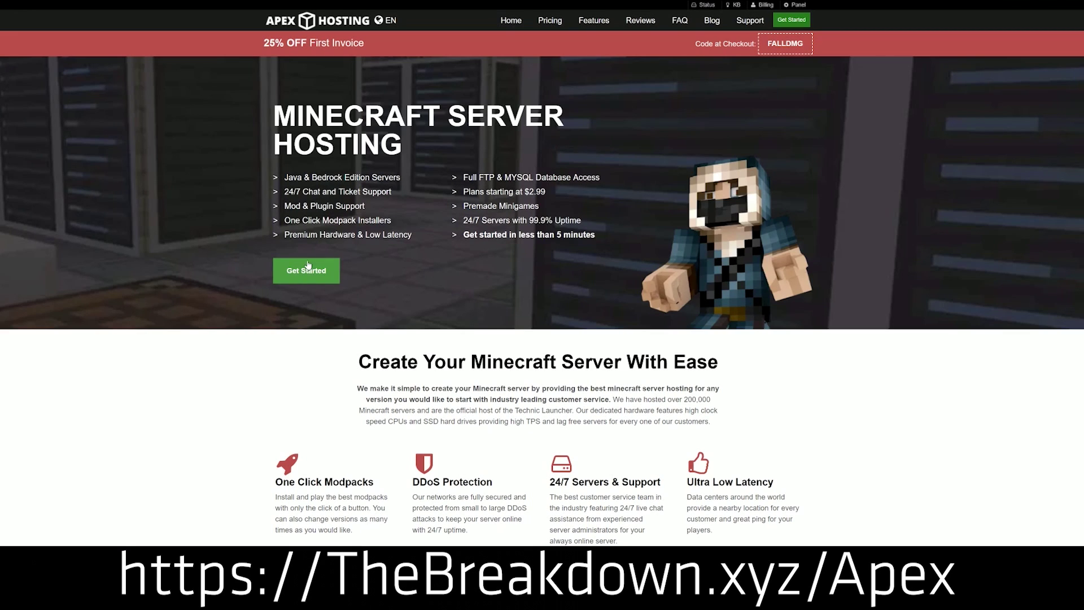
pyautogui.scroll(-4, 415, 237)
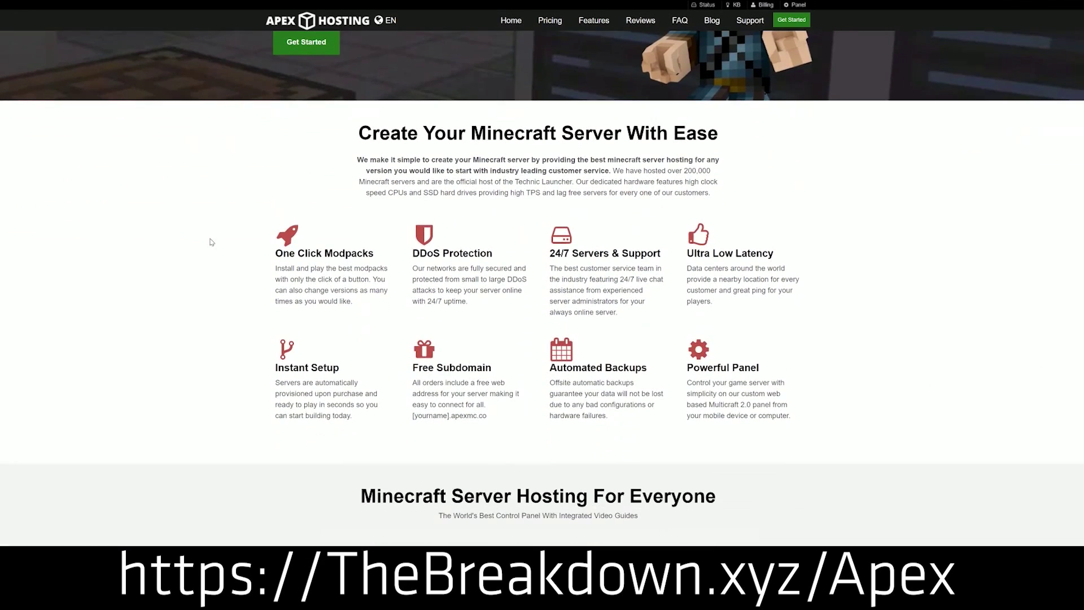
pyautogui.moveTo(275, 253); pyautogui.dragTo(663, 258)
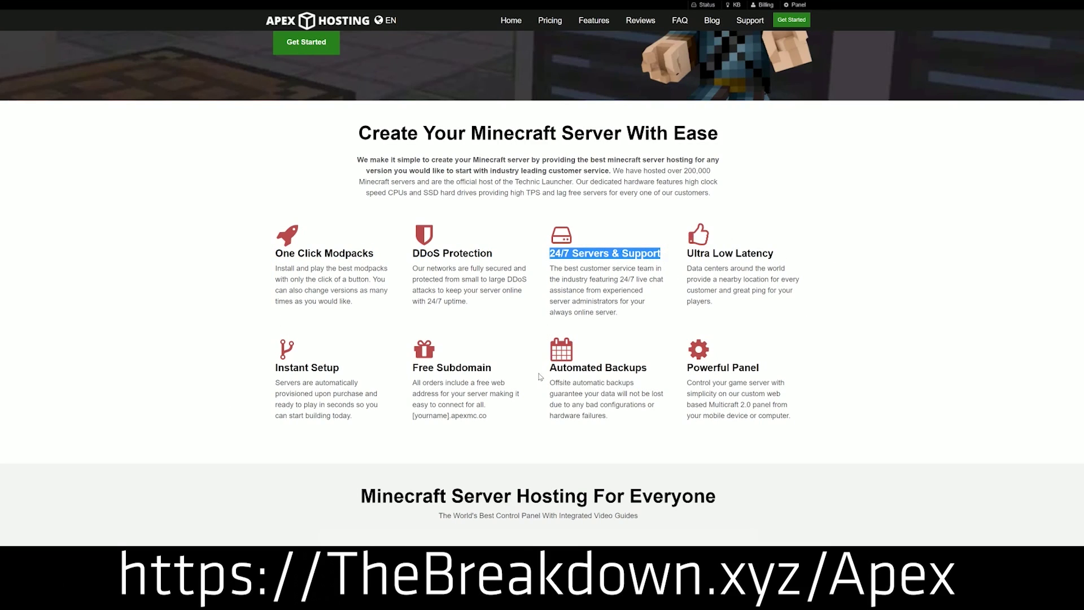
pyautogui.moveTo(549, 367); pyautogui.dragTo(665, 418)
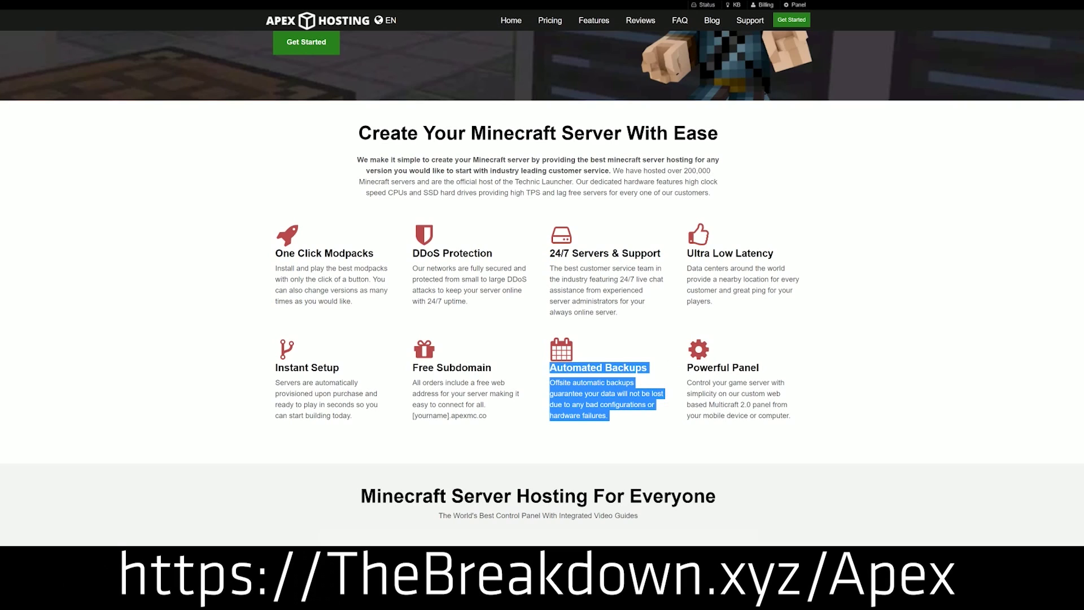
pyautogui.click(506, 372)
pyautogui.moveTo(360, 418); pyautogui.dragTo(275, 367)
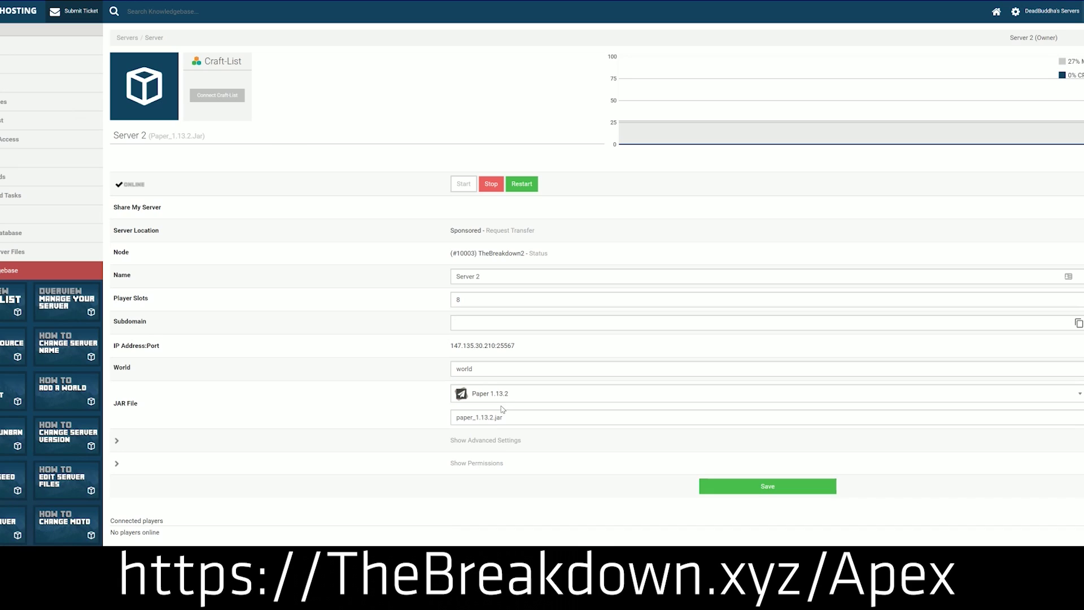
# Drop down Server 2's JAR File list to see the available server versions
pyautogui.click(507, 400)
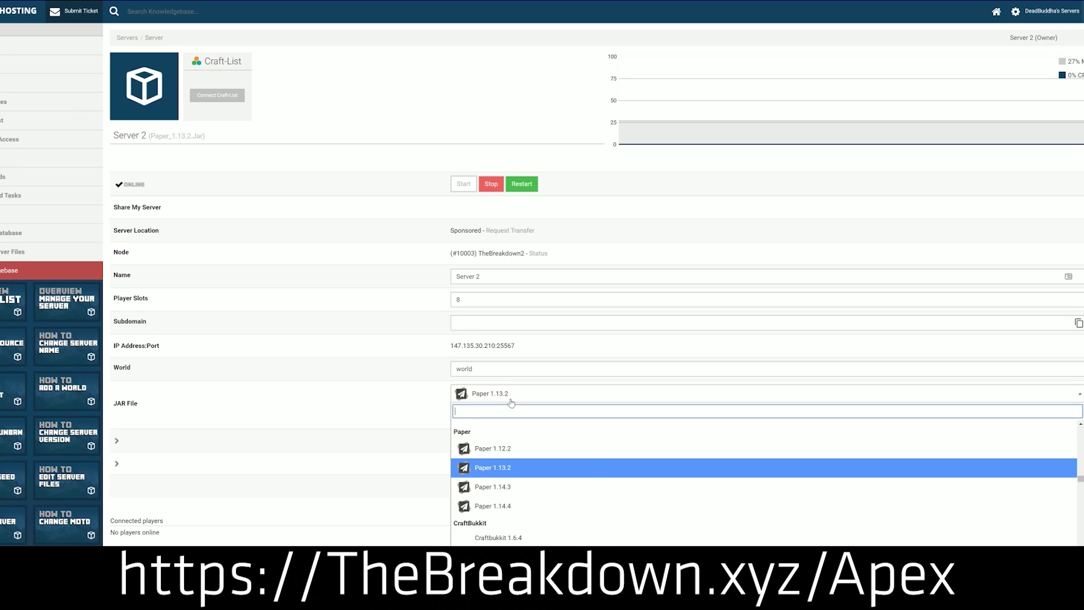
pyautogui.scroll(-3, 497, 486)
pyautogui.scroll(-1, 505, 490)
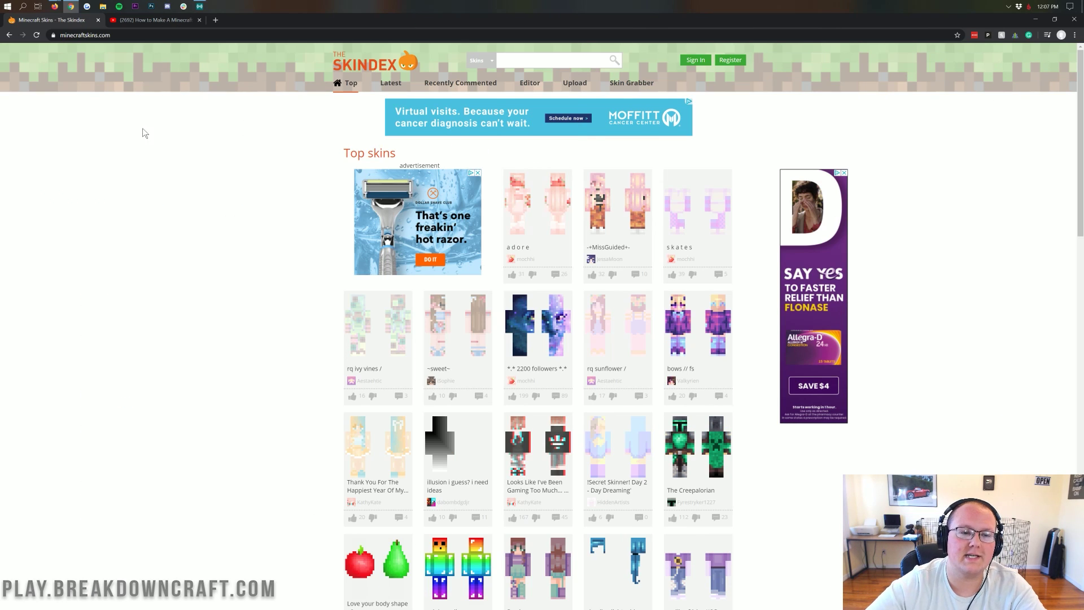
pyautogui.click(145, 21)
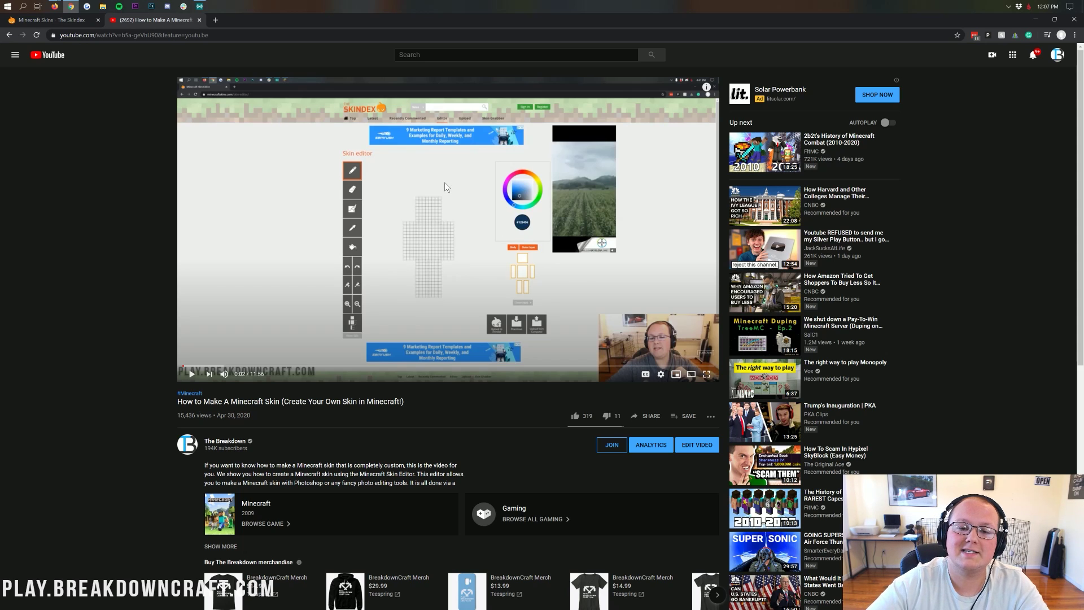
pyautogui.scroll(-1, 460, 405)
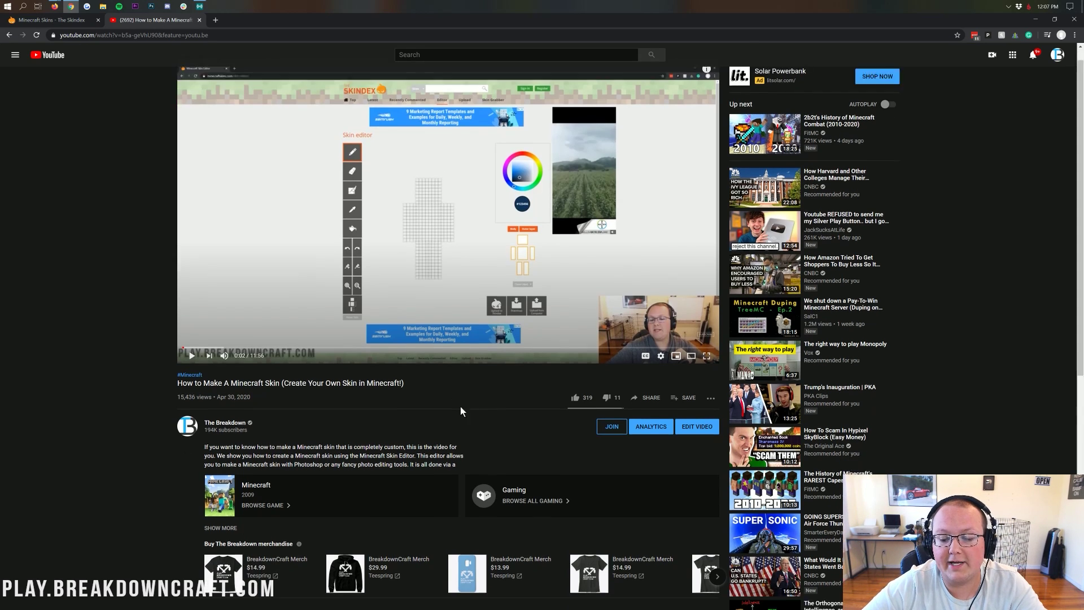
pyautogui.scroll(-1, 460, 406)
pyautogui.hotkey('ctrl', 'a')
pyautogui.click(178, 333)
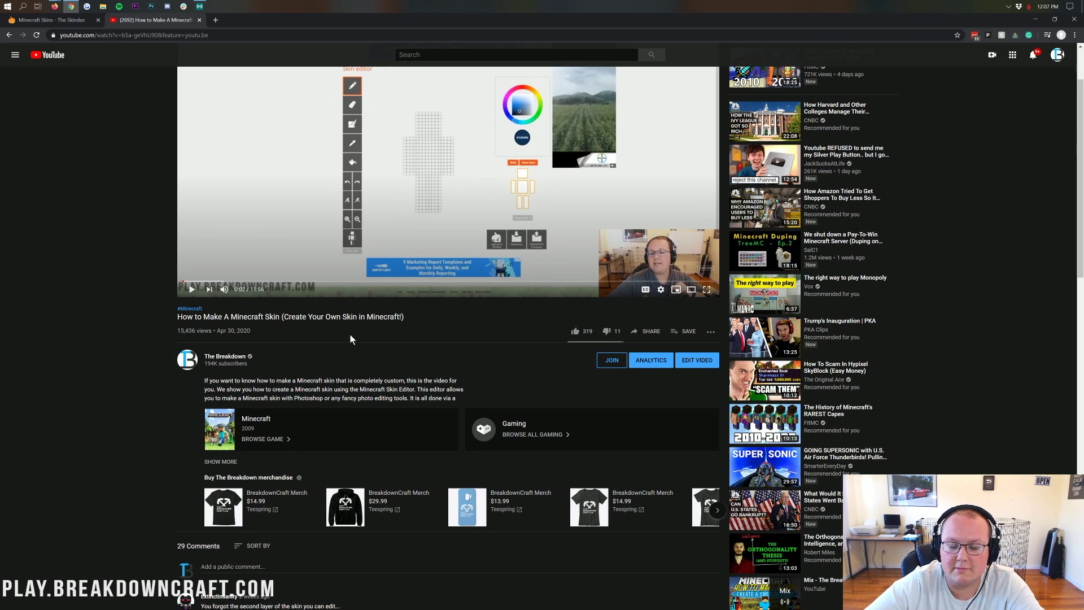
pyautogui.scroll(-6, 350, 333)
pyautogui.scroll(7, 359, 354)
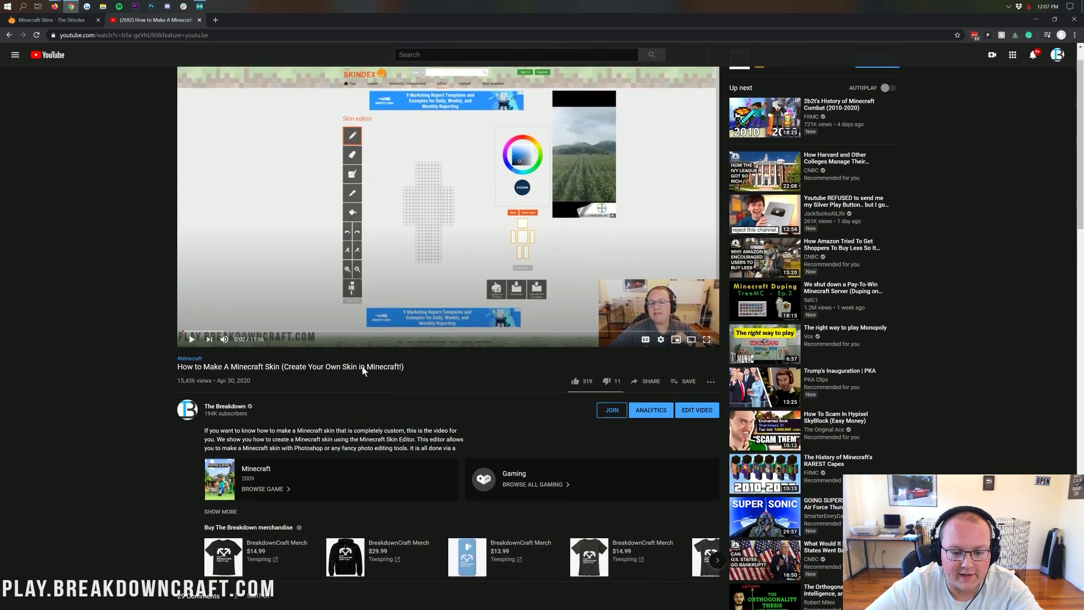
pyautogui.scroll(1, 361, 366)
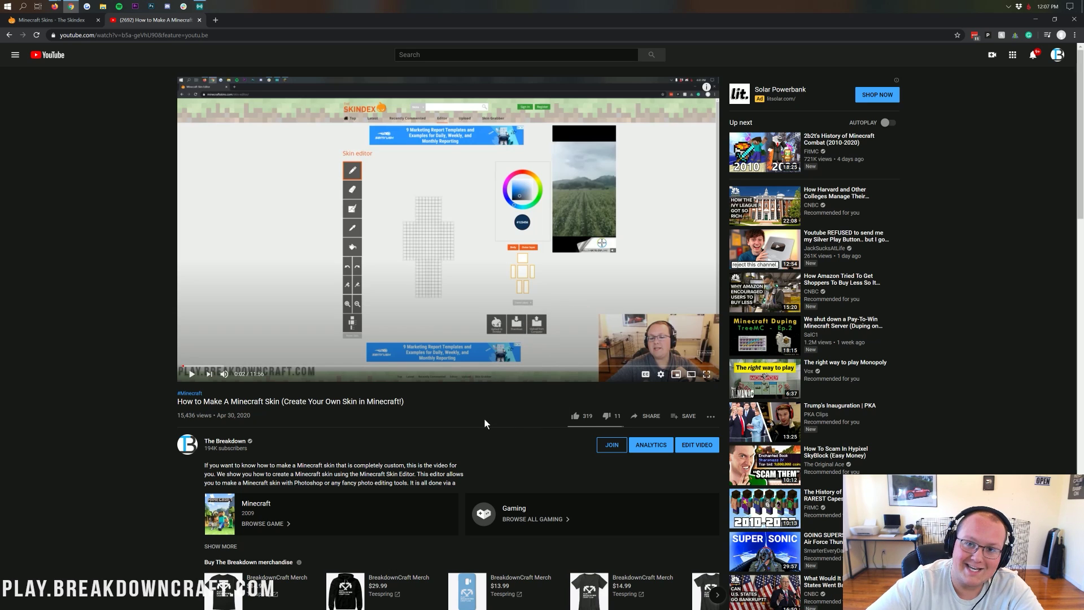
pyautogui.click(54, 20)
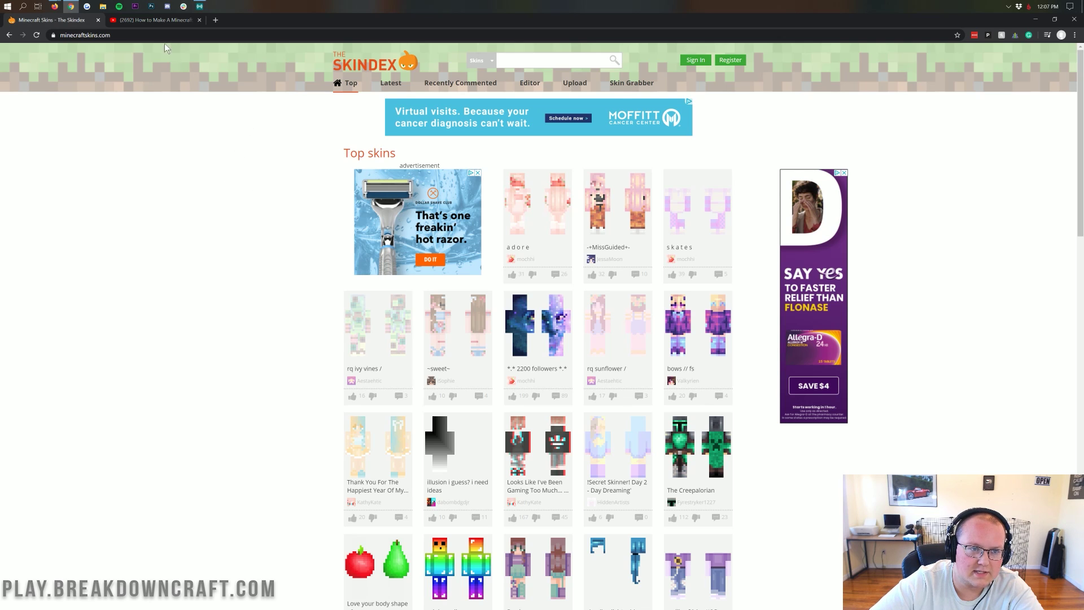
pyautogui.click(151, 21)
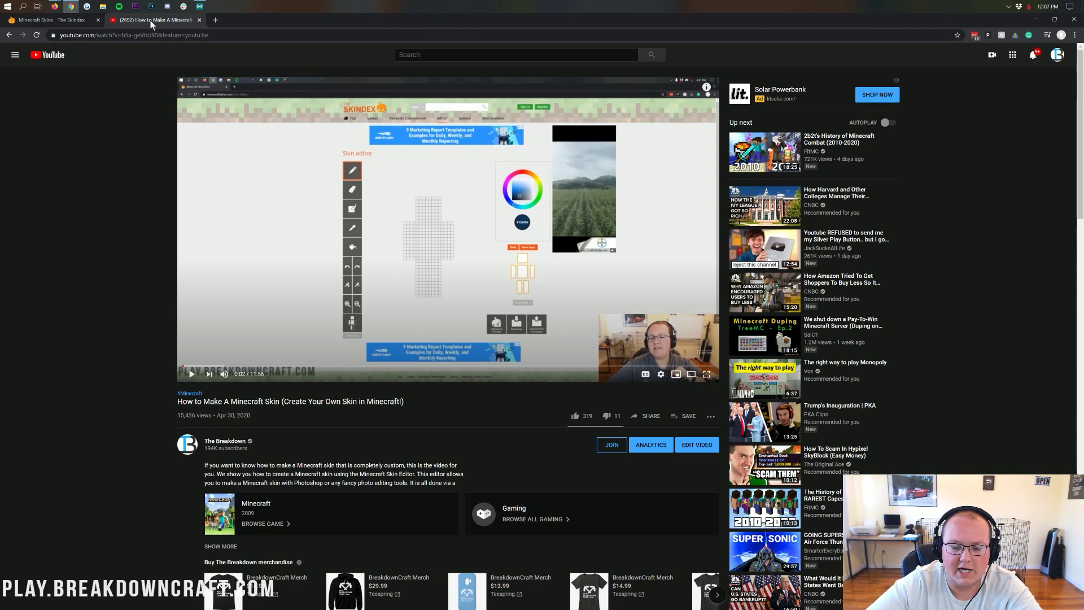
pyautogui.click(63, 22)
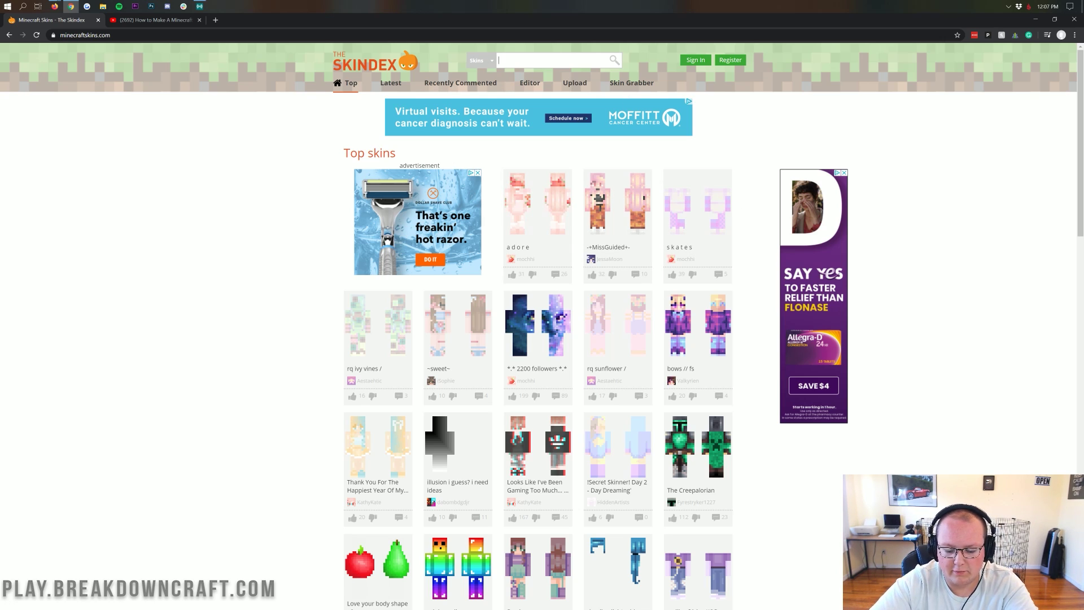
# Search The Skindex for 'knight' skins
pyautogui.write('ight')
pyautogui.press('Return')
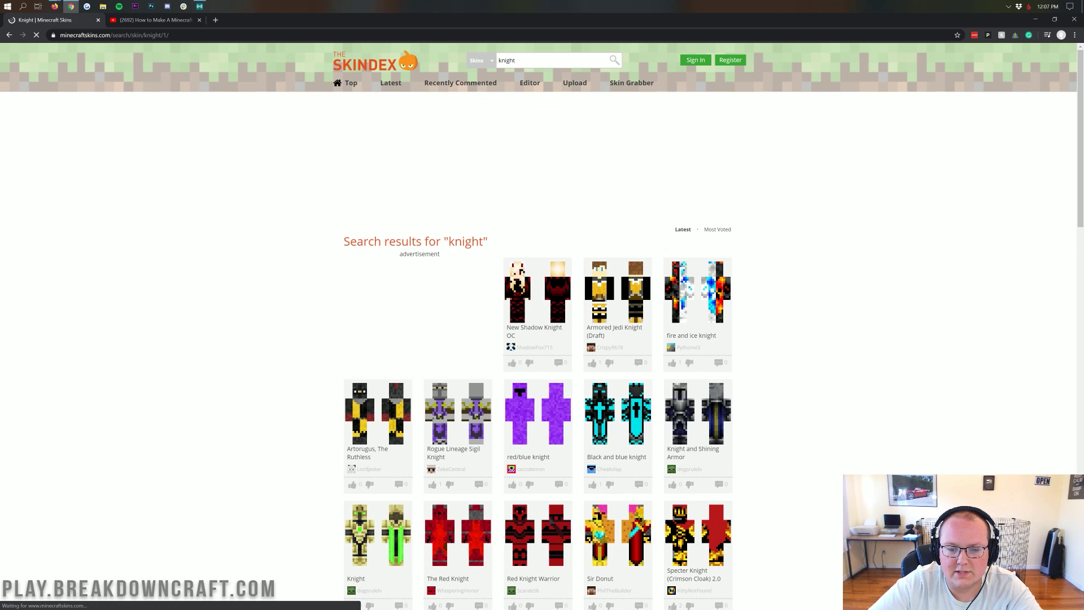
pyautogui.scroll(-3, 614, 371)
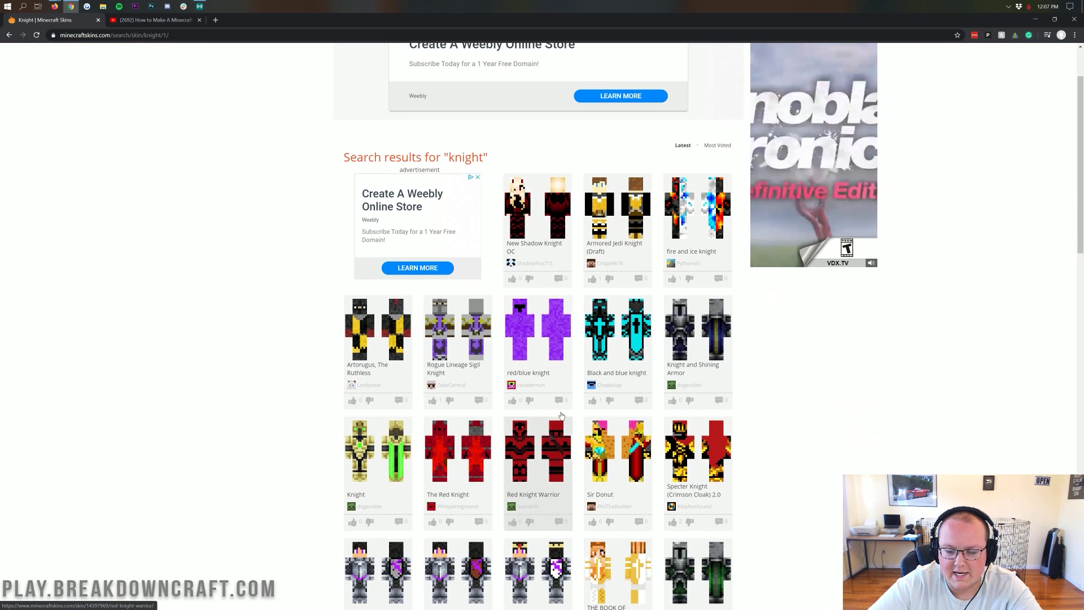
pyautogui.scroll(3, 614, 370)
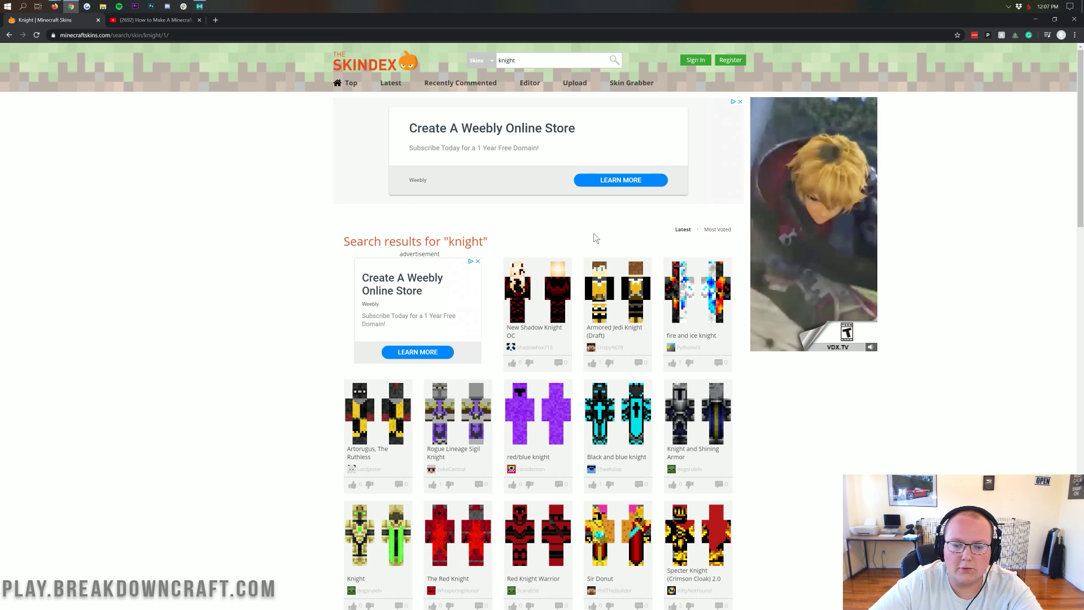
# Download the fire and ice knight skin PNG and minimize Chrome
pyautogui.click(684, 297)
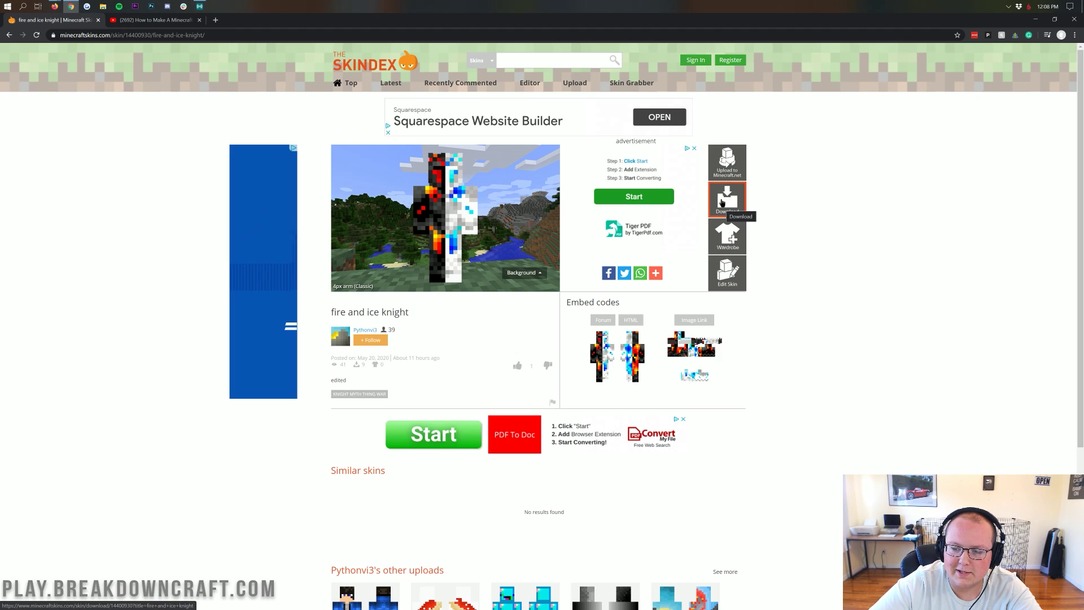
pyautogui.click(722, 202)
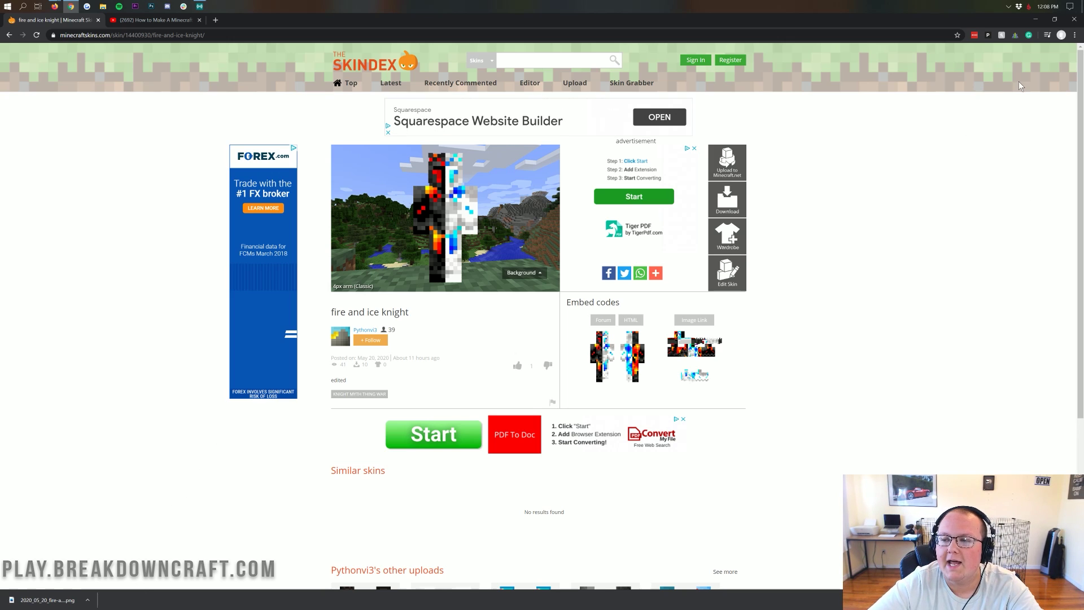
pyautogui.click(1041, 19)
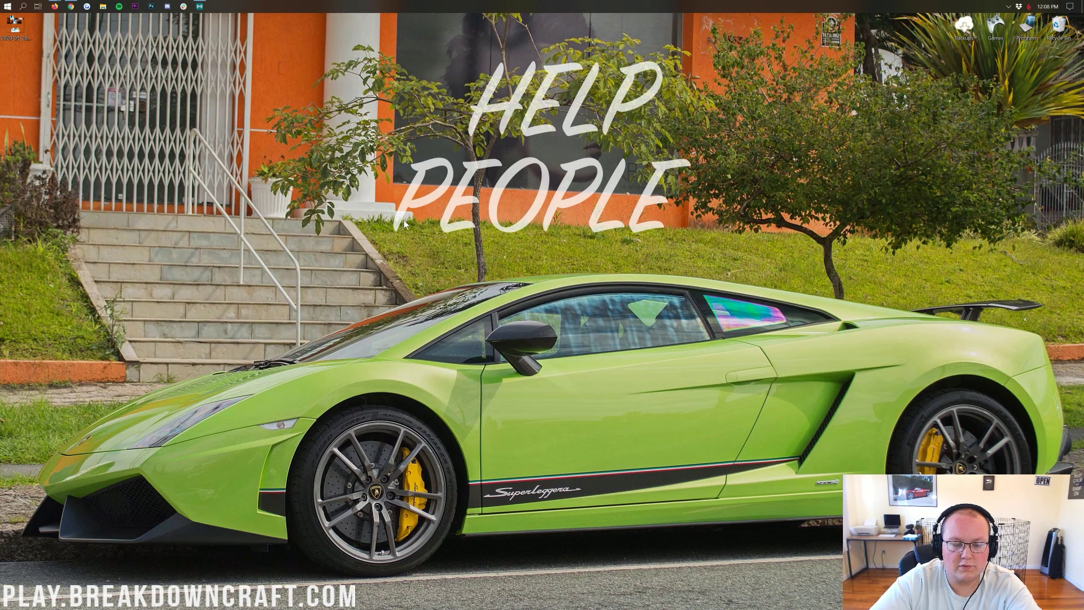
# Move the skin file to mid-desktop, check the Downloads folder, then close it
pyautogui.moveTo(15, 26); pyautogui.dragTo(288, 130)
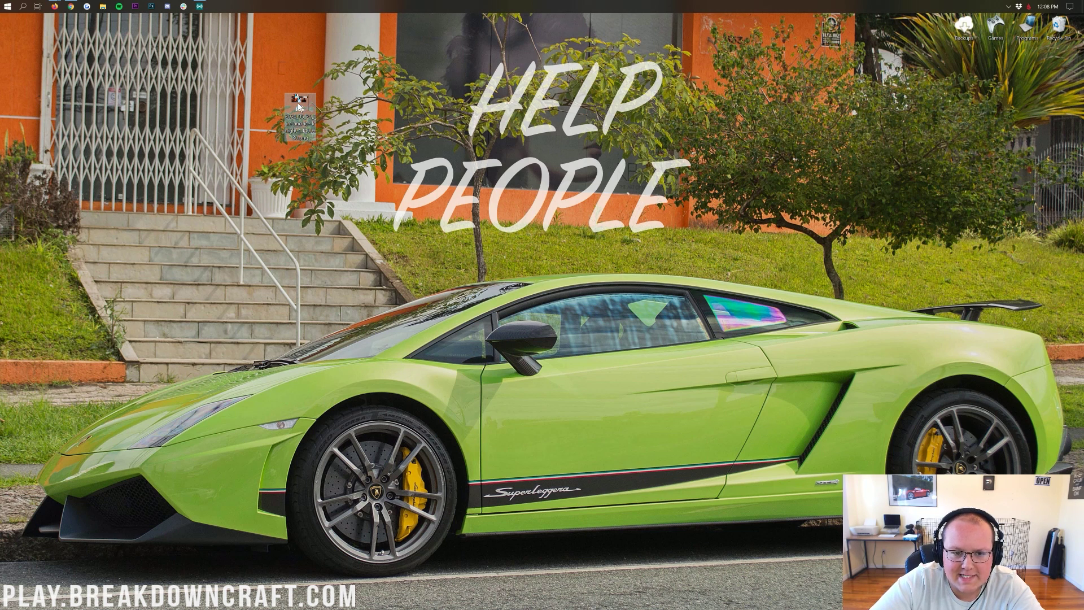
pyautogui.click(3, 5)
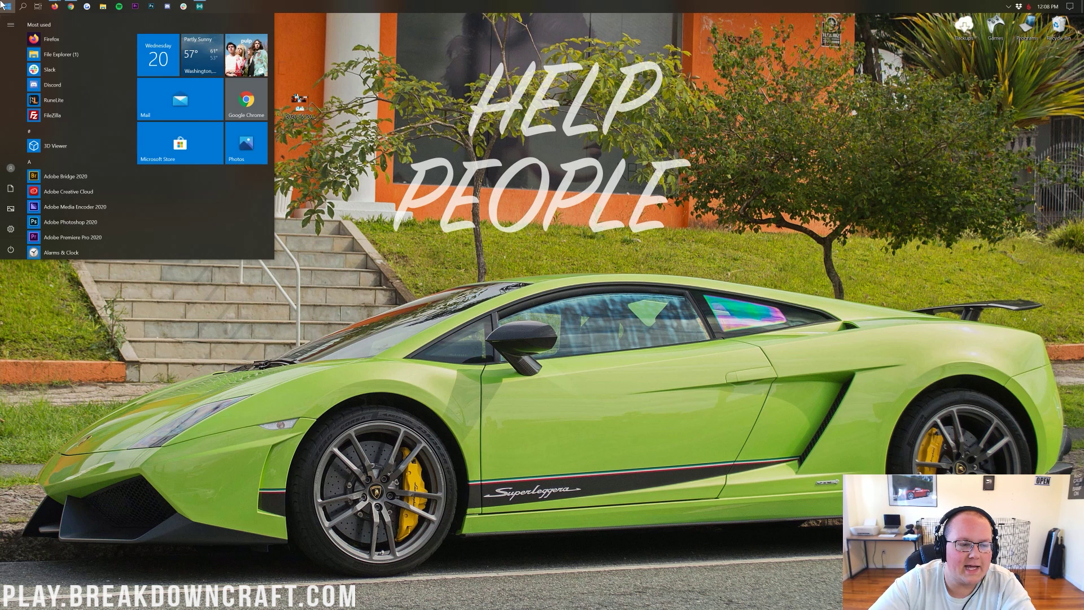
pyautogui.write('down')
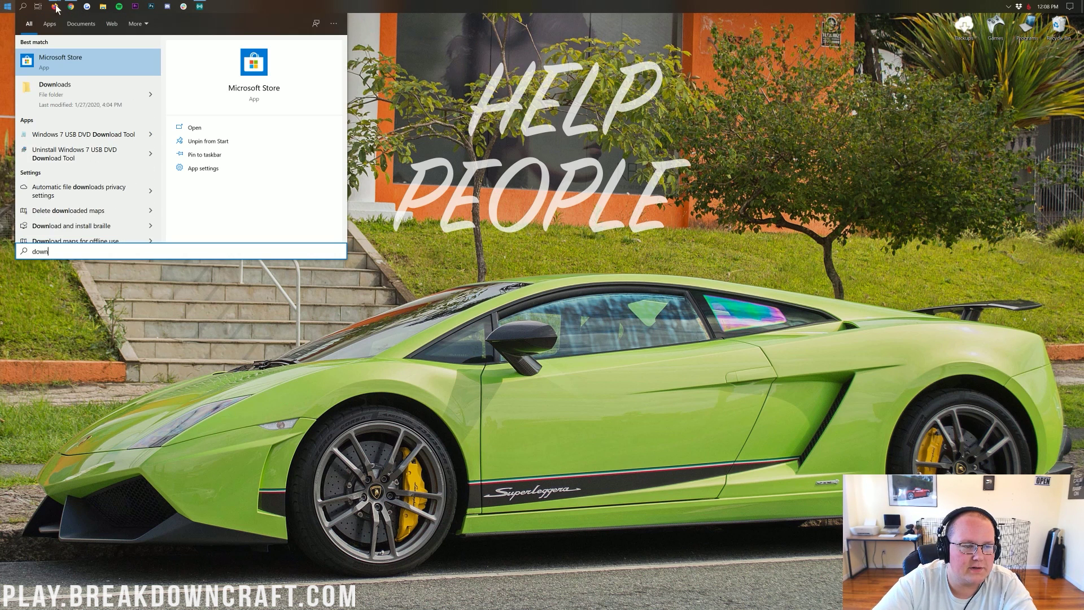
pyautogui.click(71, 96)
pyautogui.moveTo(299, 103); pyautogui.dragTo(540, 238)
pyautogui.press('Escape')
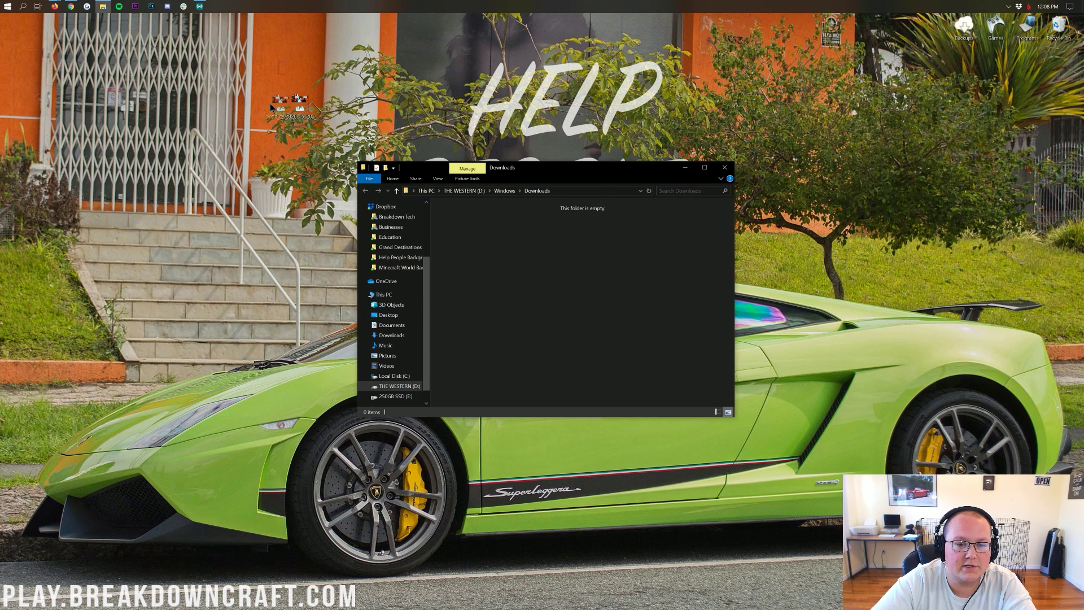
pyautogui.click(725, 168)
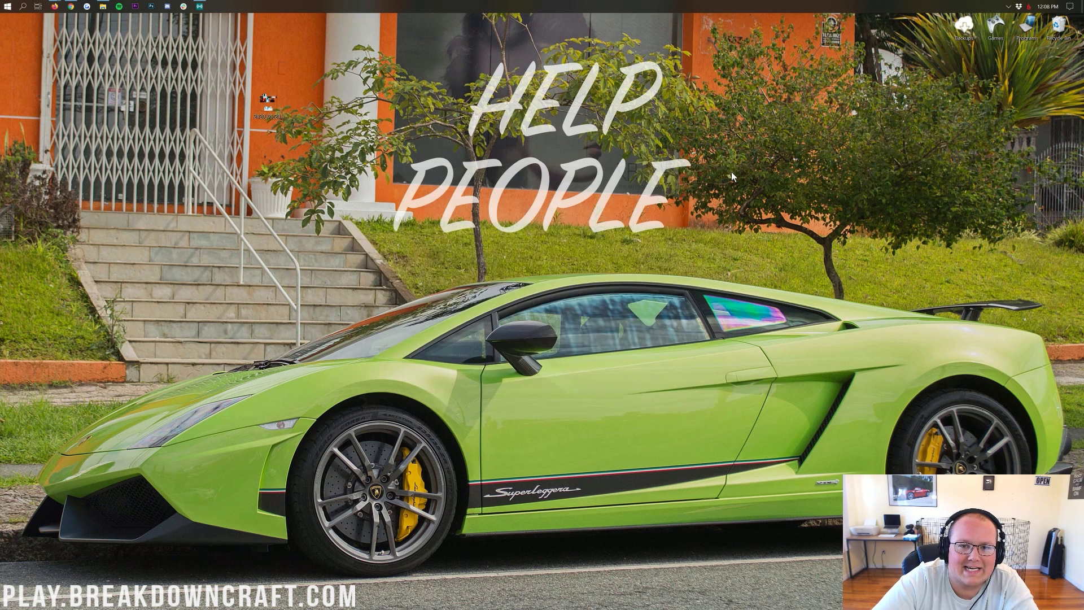
# Bring up the Start menu to launch the Minecraft Launcher
pyautogui.click(3, 5)
pyautogui.click(2, 4)
pyautogui.click(2, 5)
pyautogui.click(3, 4)
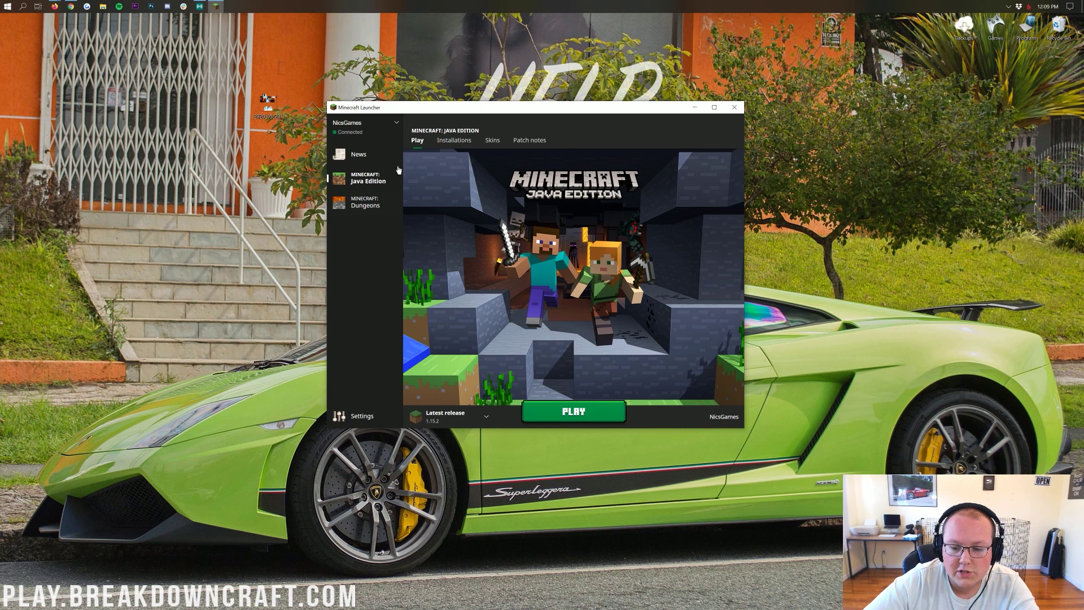
# Switch to the other account, open its skin library and begin adding a new skin
pyautogui.click(490, 141)
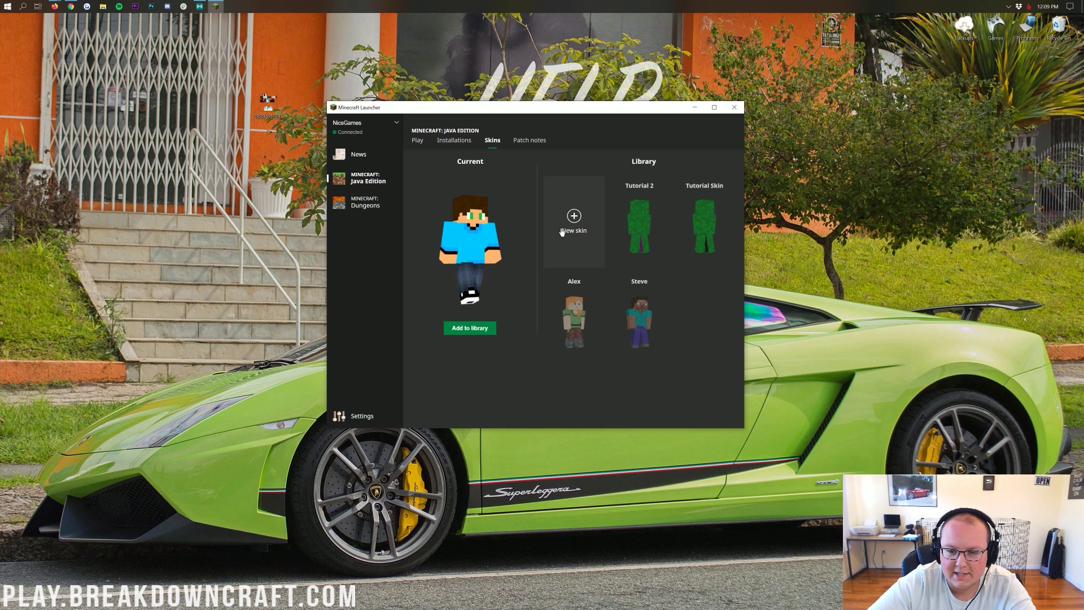
pyautogui.click(353, 126)
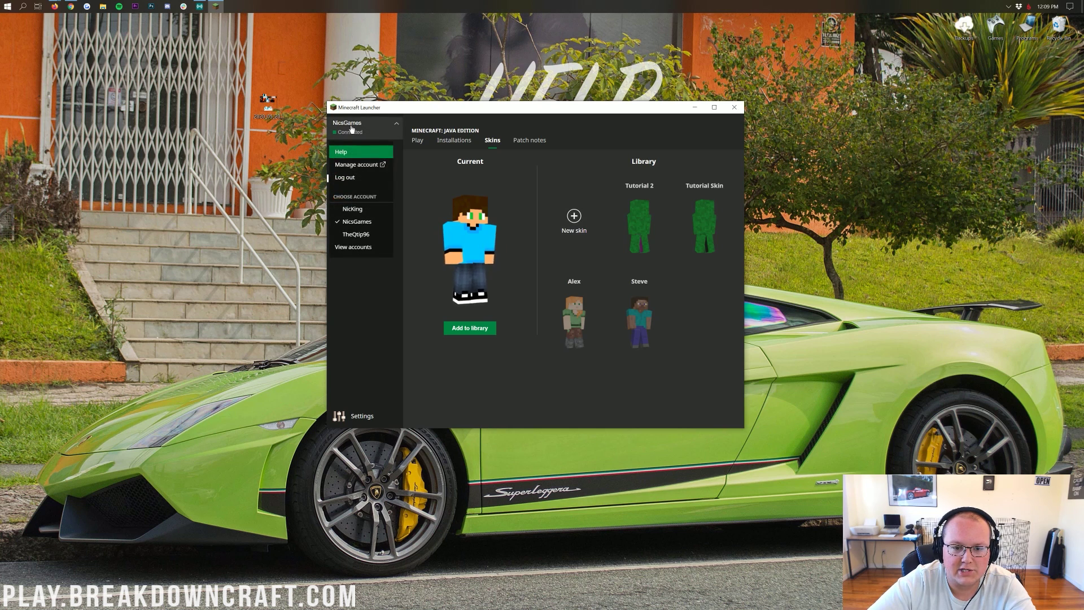
pyautogui.click(357, 232)
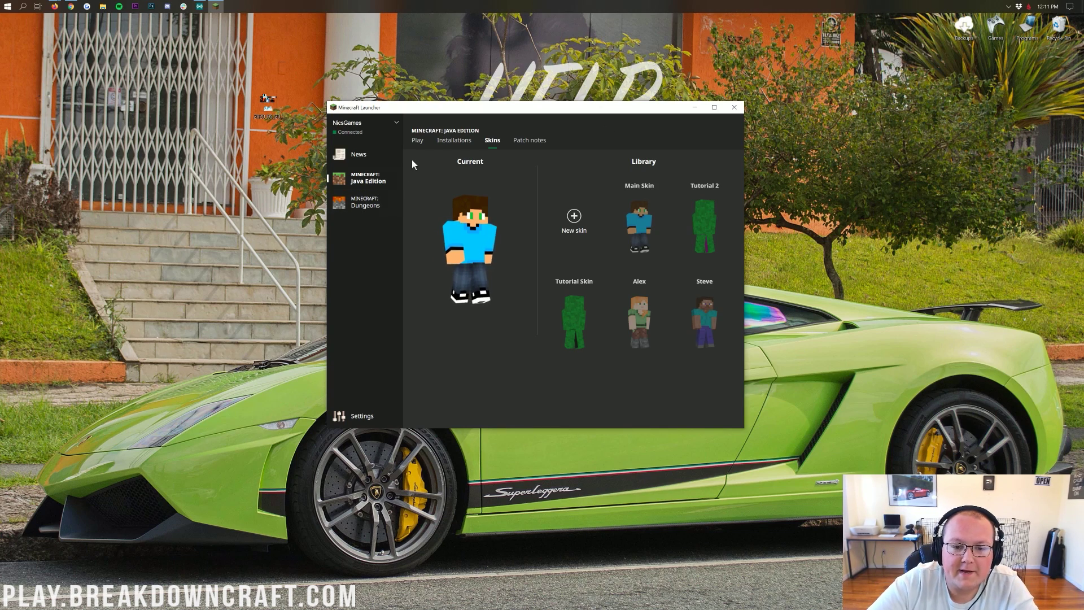
pyautogui.click(416, 146)
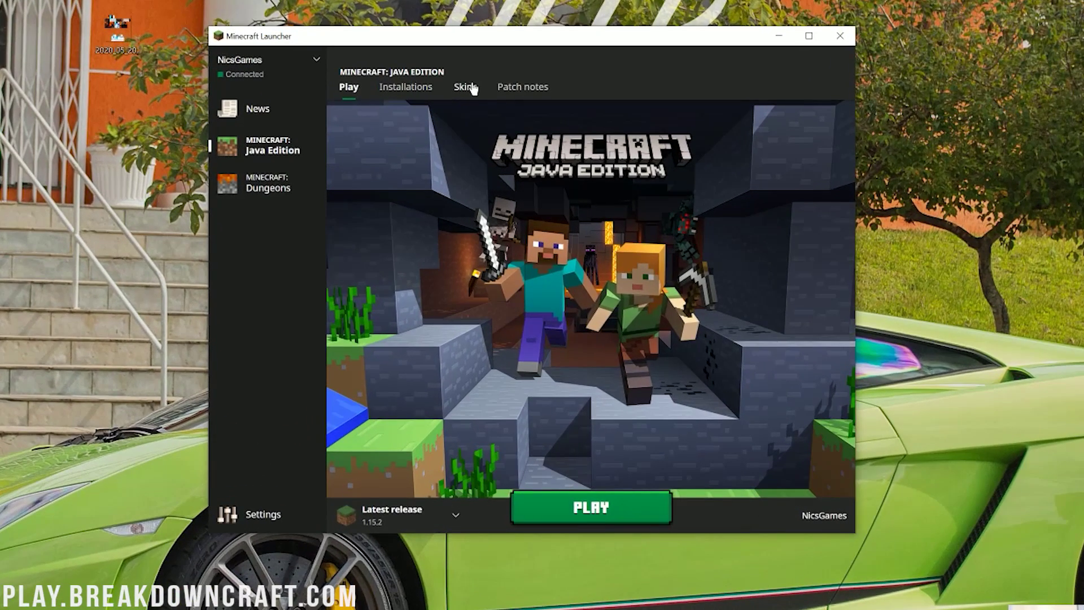
pyautogui.click(487, 144)
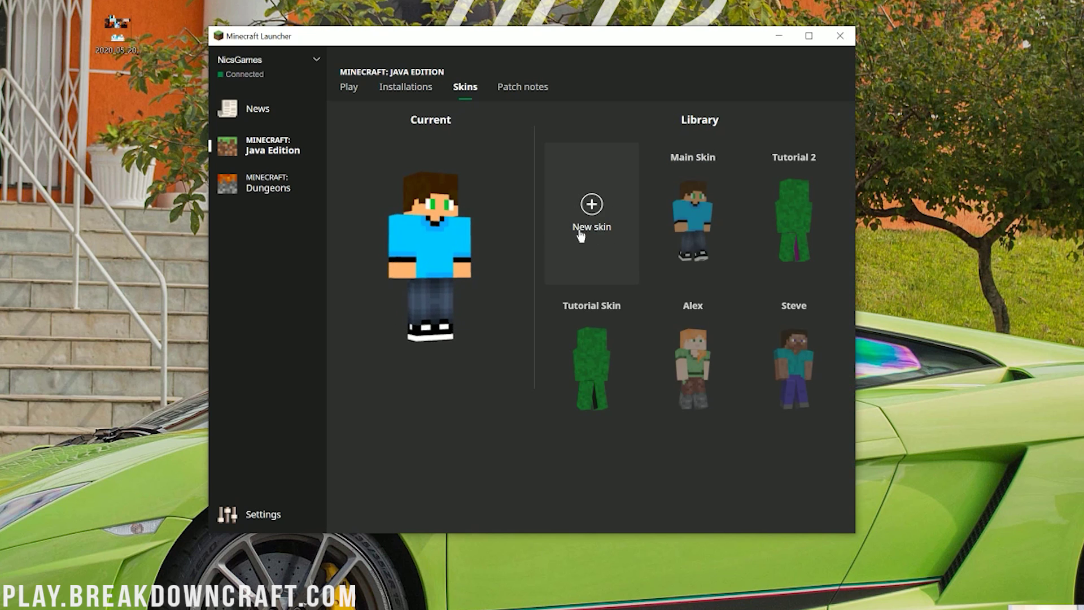
pyautogui.click(587, 209)
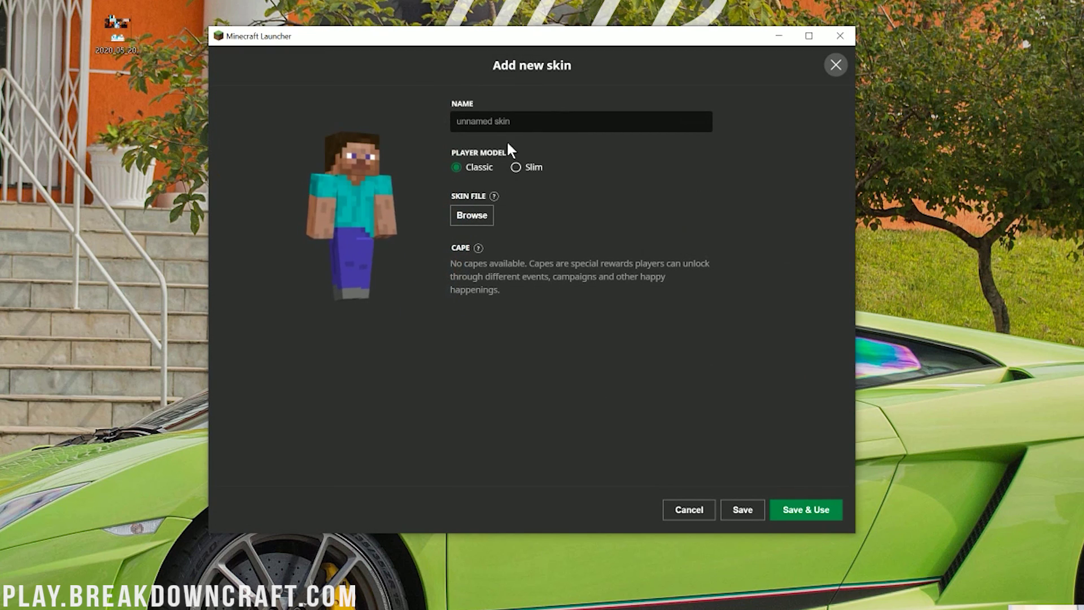
# Name the new skin 'Fire & Ice' and load the fire-and-ice-knight PNG from the Desktop
pyautogui.write('F')
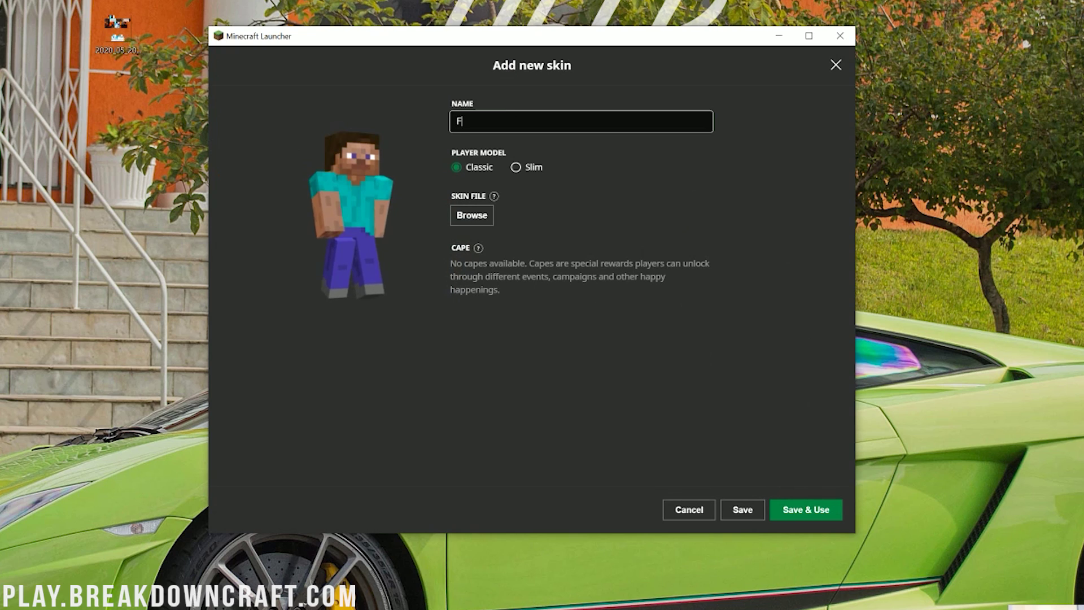
pyautogui.write('ire & Ice')
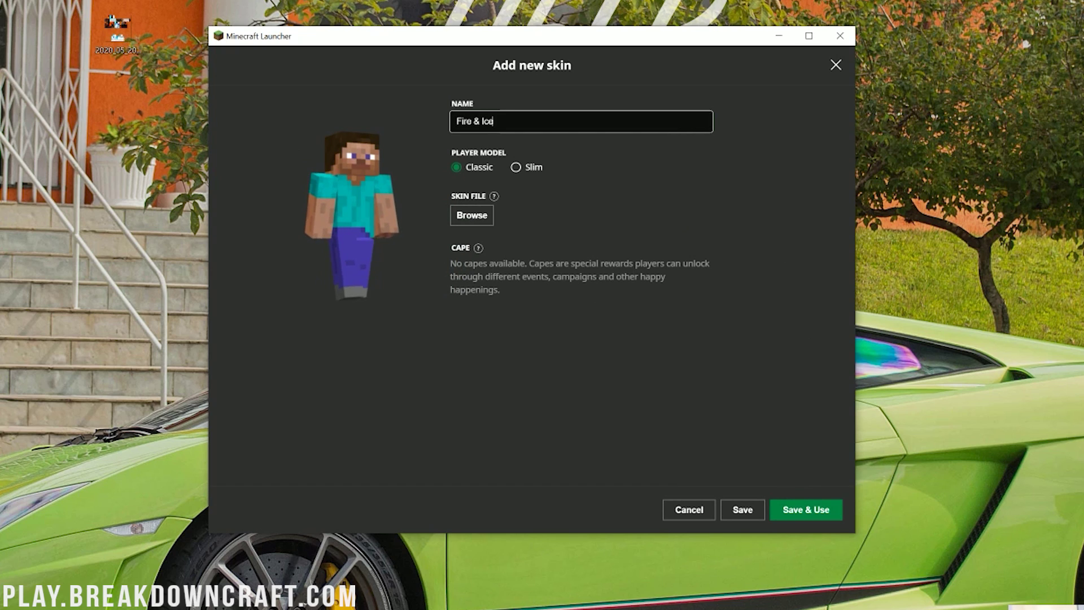
pyautogui.click(517, 167)
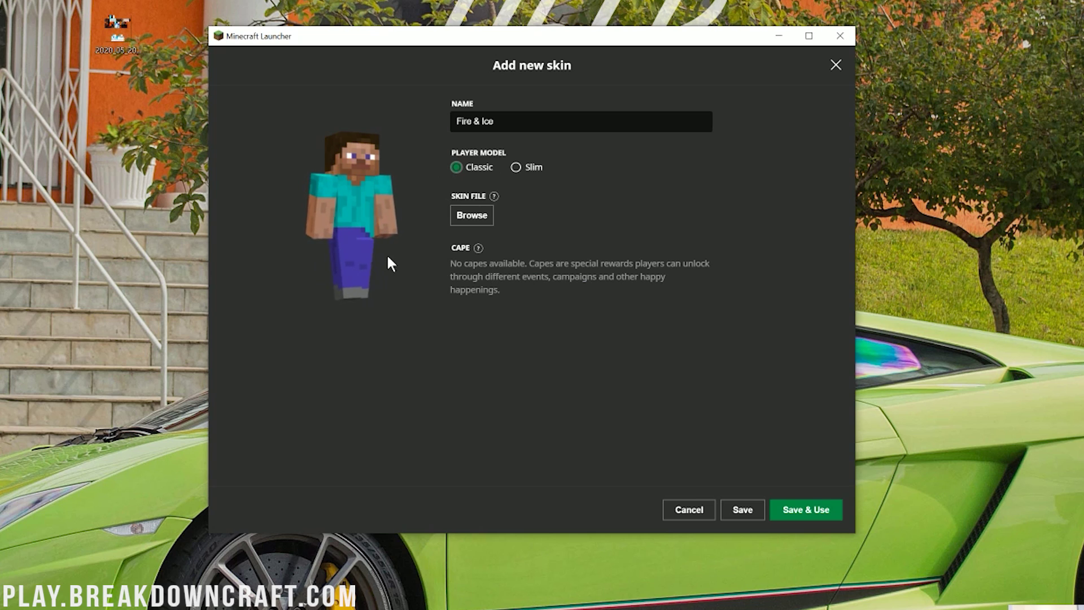
pyautogui.click(473, 220)
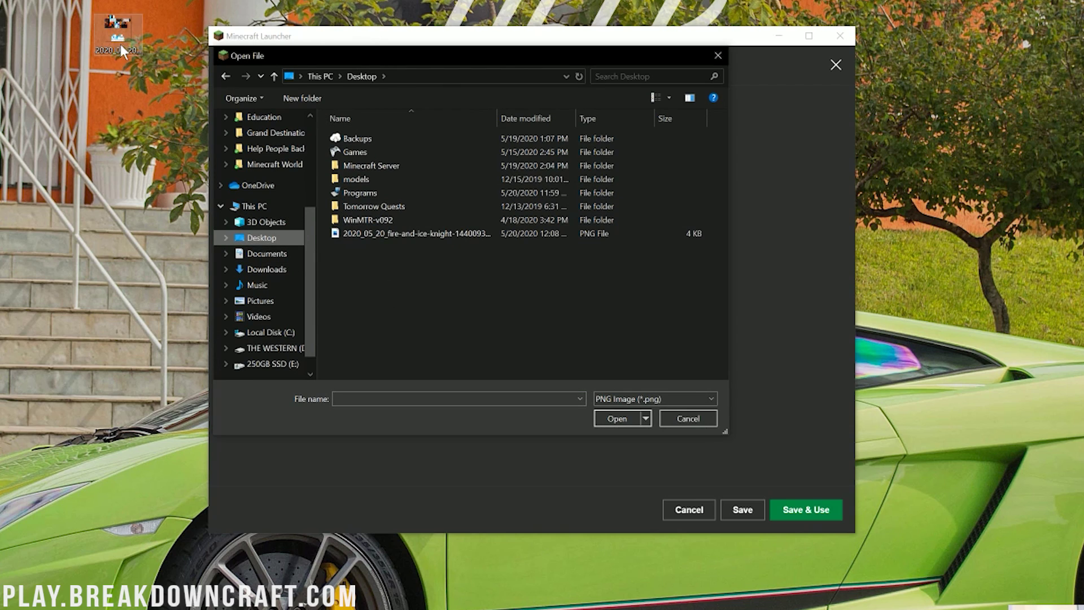
pyautogui.click(415, 234)
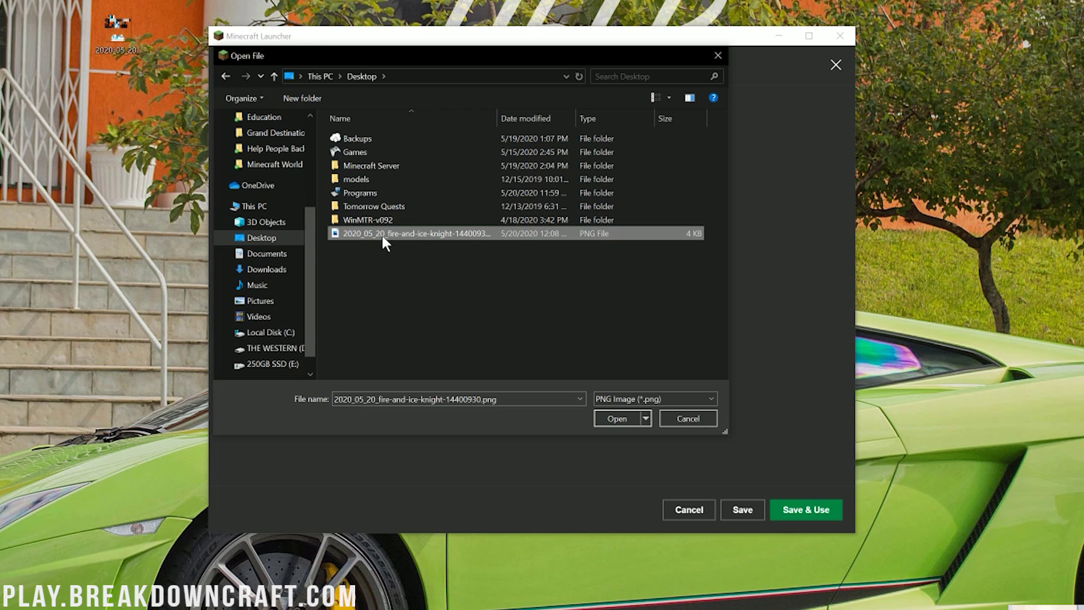
pyautogui.doubleClick(402, 236)
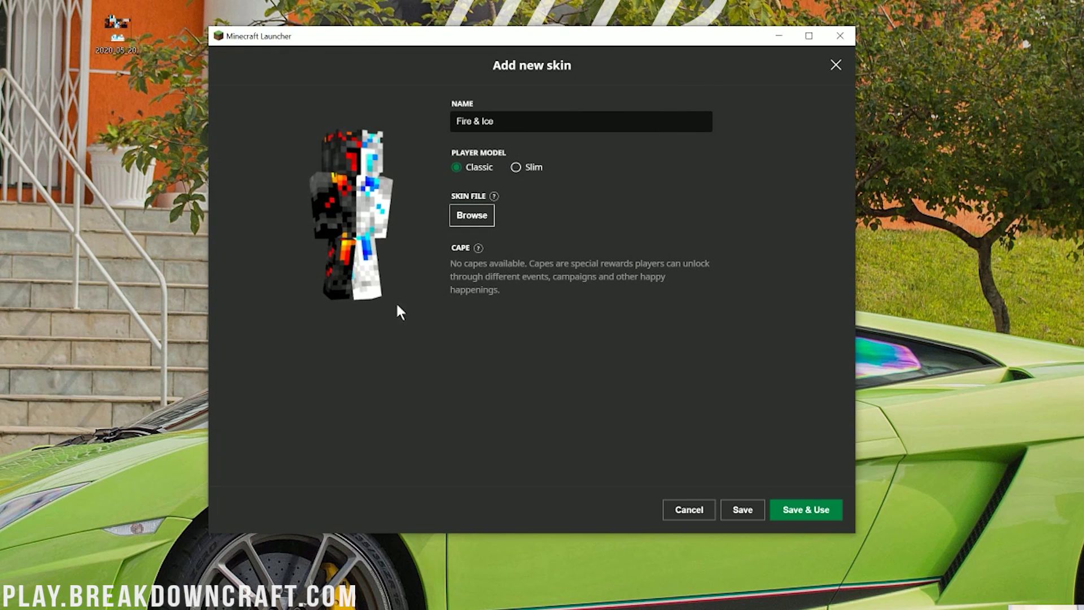
# Compare Slim and Classic arms, keep Classic, and save the skin as current
pyautogui.click(516, 168)
pyautogui.click(477, 168)
pyautogui.click(515, 168)
pyautogui.click(472, 168)
pyautogui.click(510, 168)
pyautogui.click(464, 170)
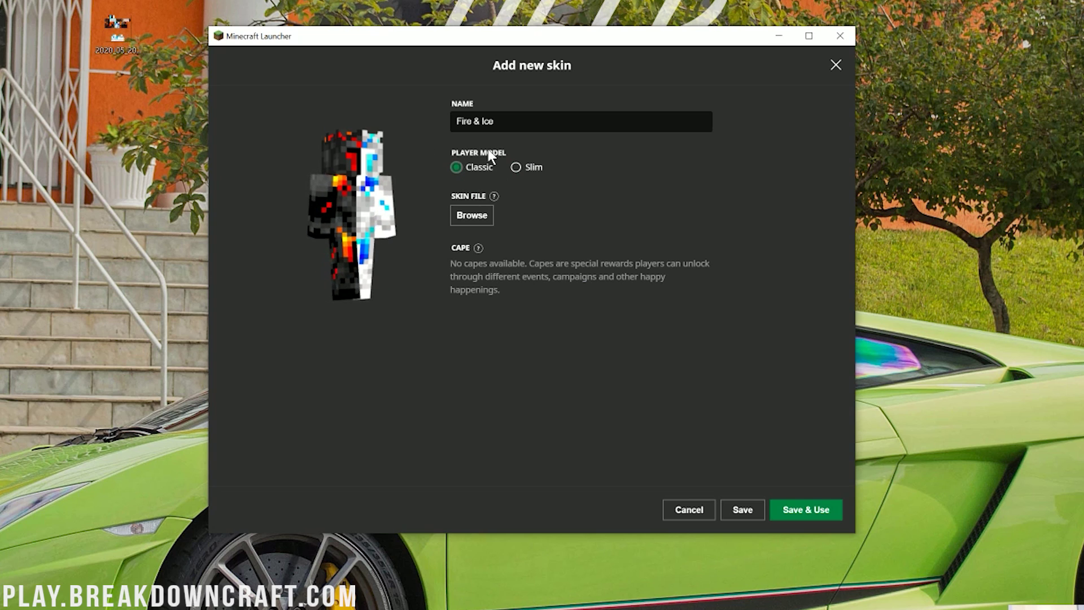
pyautogui.click(806, 511)
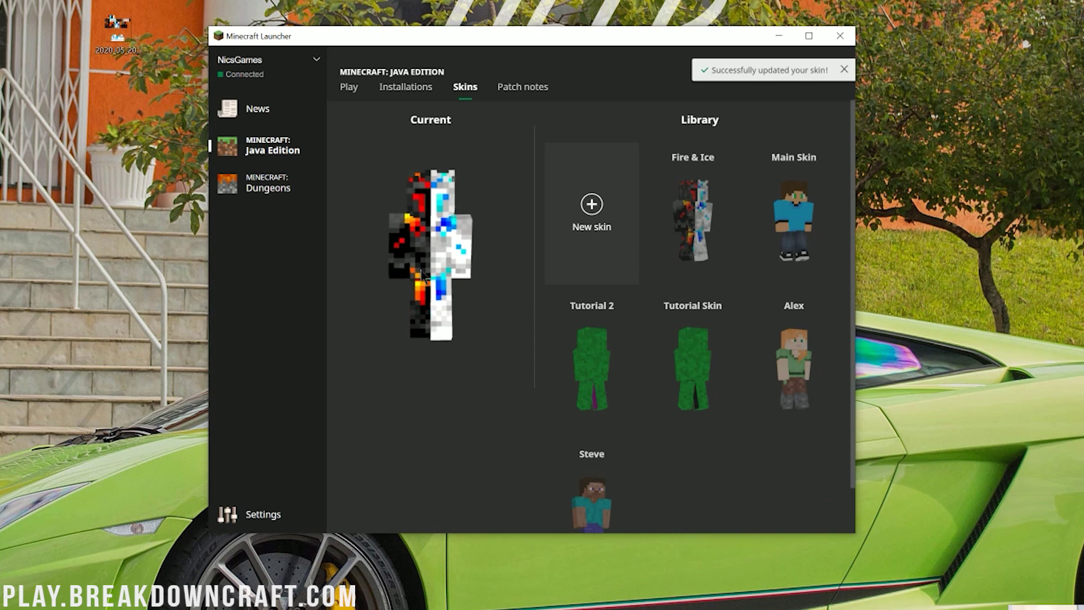
# Try wearing Main Skin, then switch back to wearing Fire & Ice
pyautogui.moveTo(815, 227)
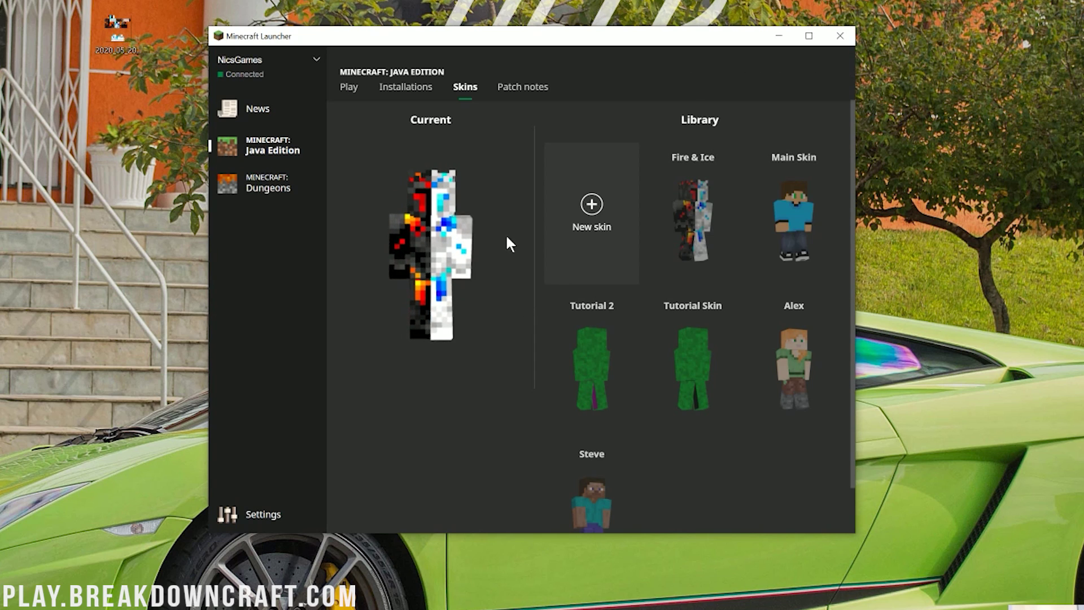
pyautogui.click(792, 243)
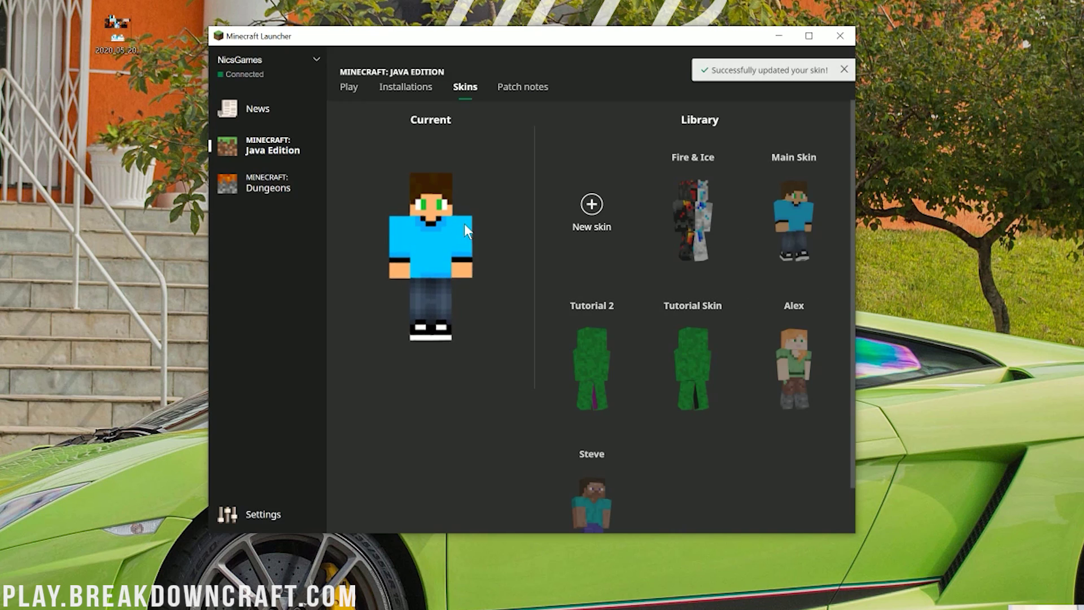
pyautogui.click(695, 244)
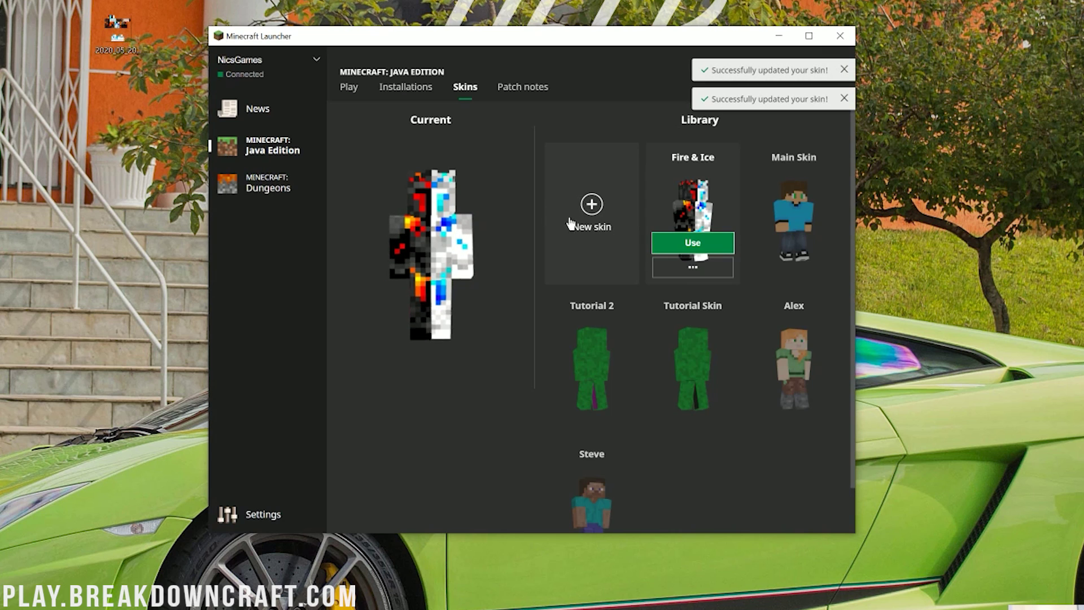
# Cancel a stray New skin dialog and launch Minecraft 1.15.2 from the Play page
pyautogui.click(568, 225)
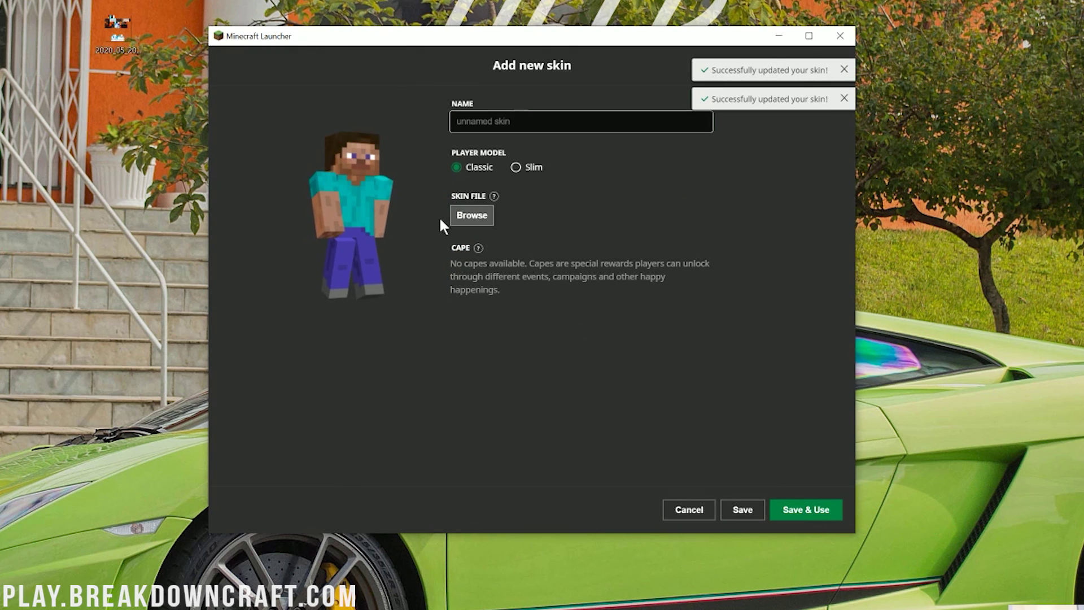
pyautogui.click(688, 509)
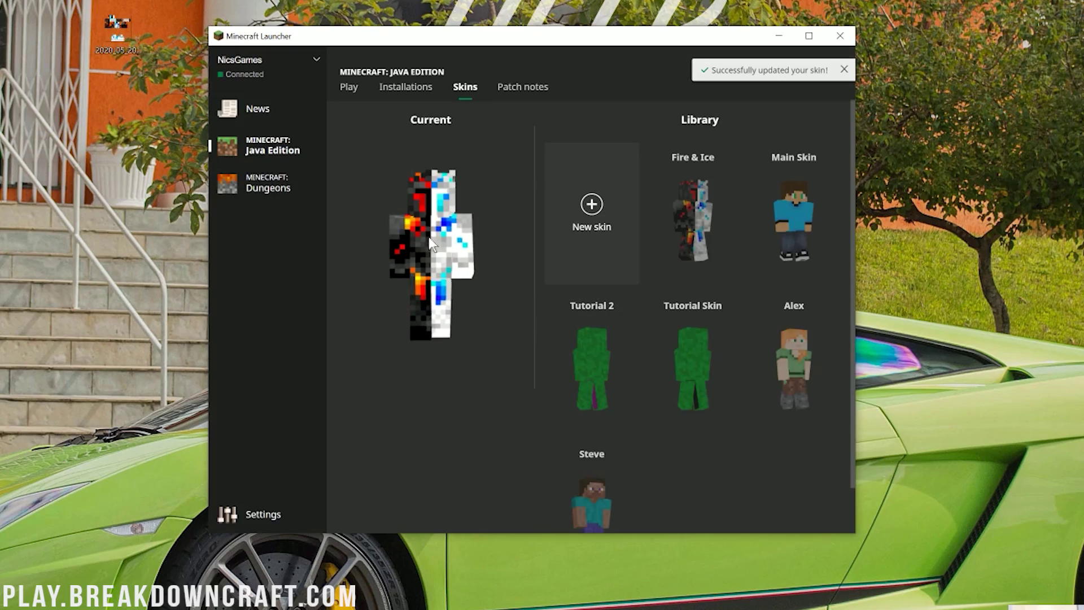
pyautogui.click(348, 87)
pyautogui.click(591, 507)
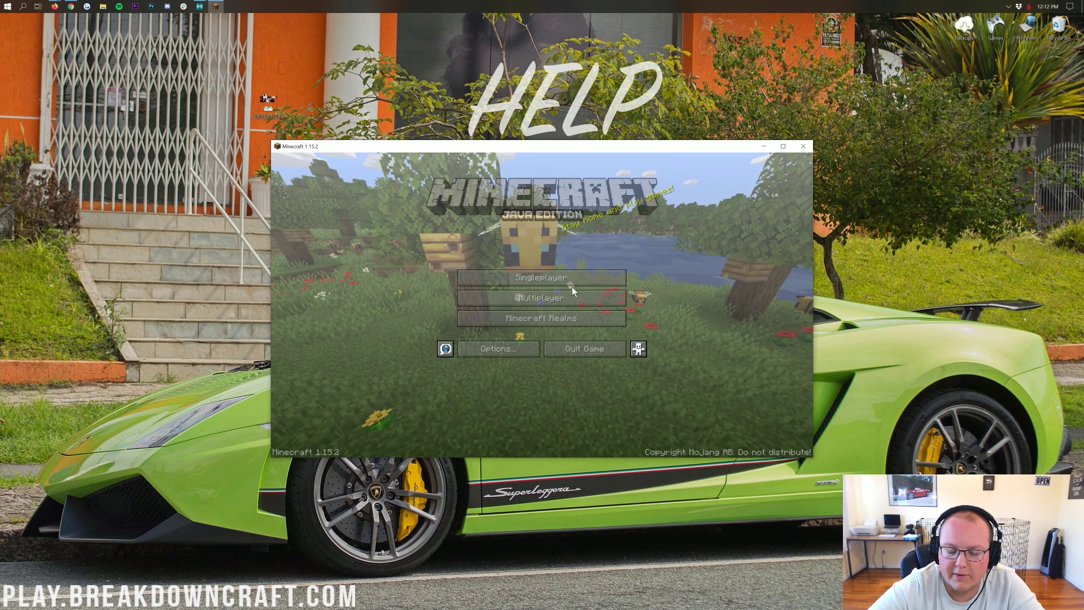
# Join Play.BreakdownCraft.com from the Multiplayer list and walk up the cobblestone stairs
pyautogui.click(570, 305)
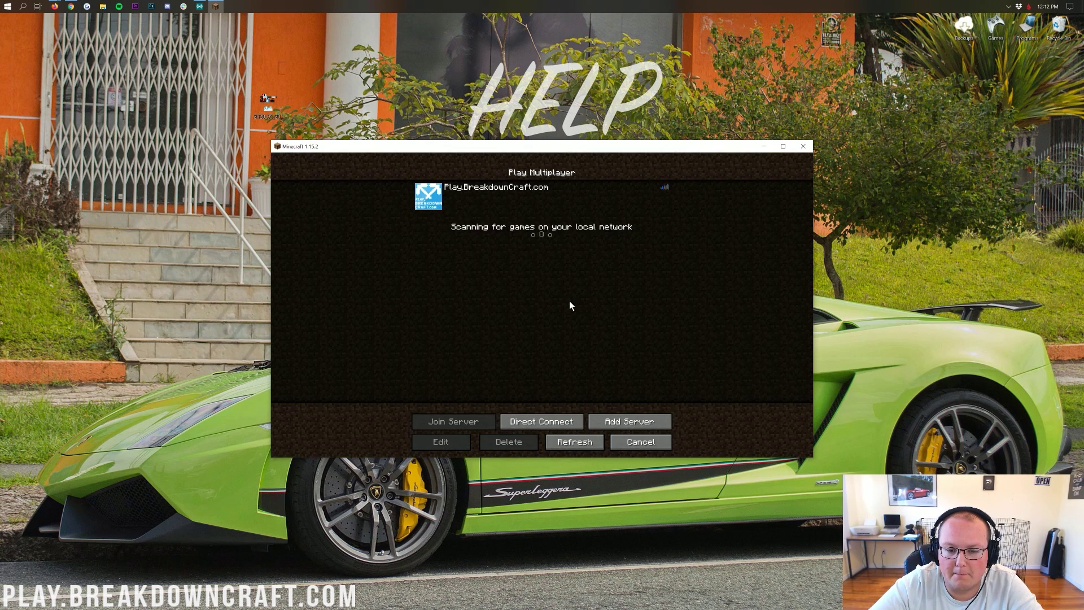
pyautogui.doubleClick(535, 195)
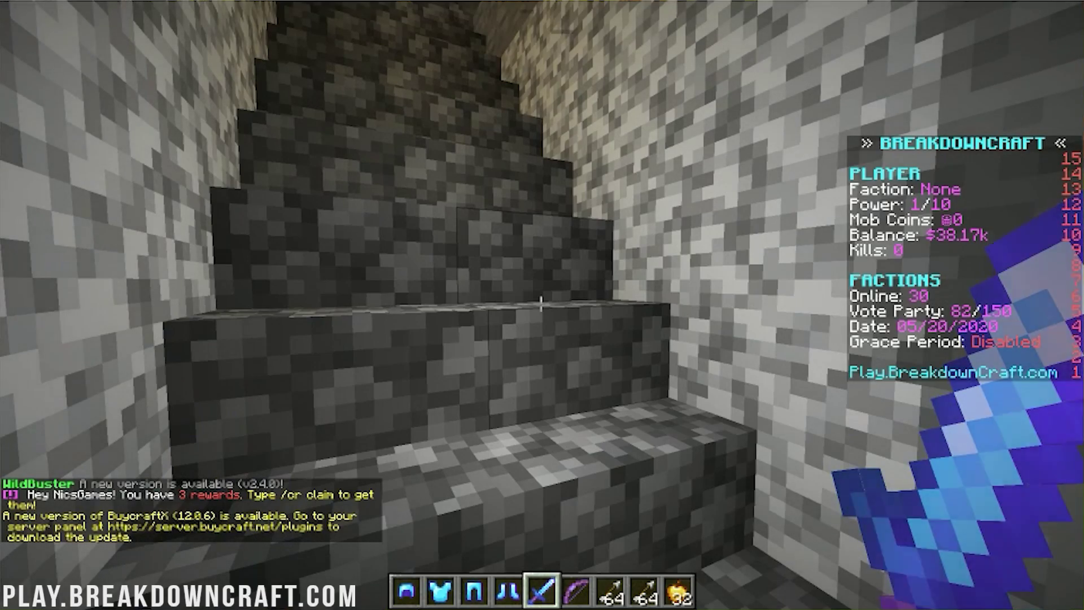
pyautogui.press('space')
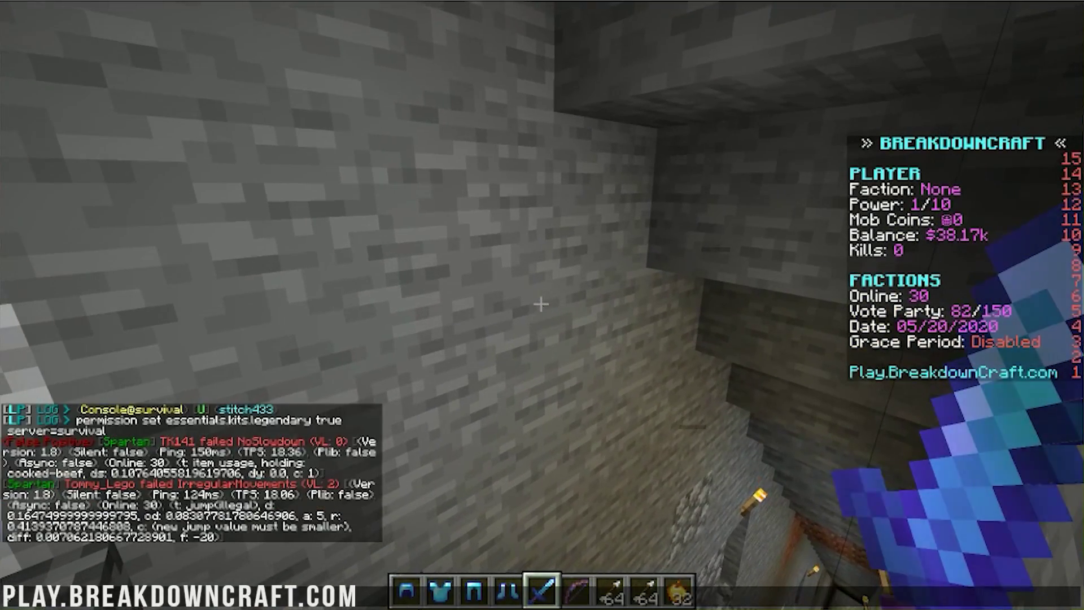
# Glance at the pause menu and inventory, then pick Aquatic Survival in the server selector
pyautogui.press('Escape')
pyautogui.press('Escape')
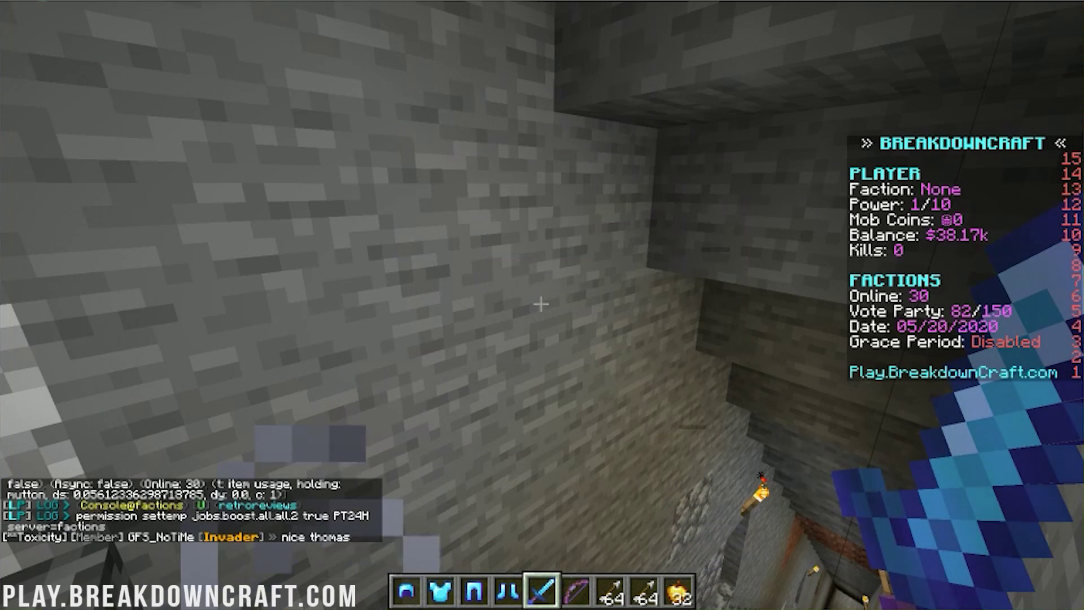
pyautogui.press('e')
pyautogui.press('e')
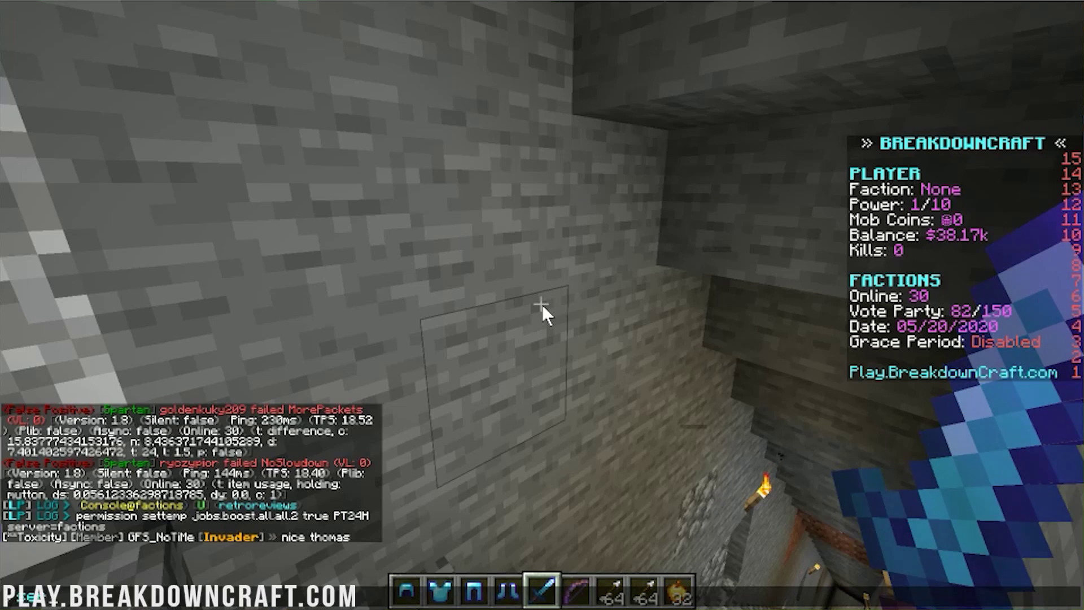
pyautogui.rightClick(542, 304)
pyautogui.click(575, 231)
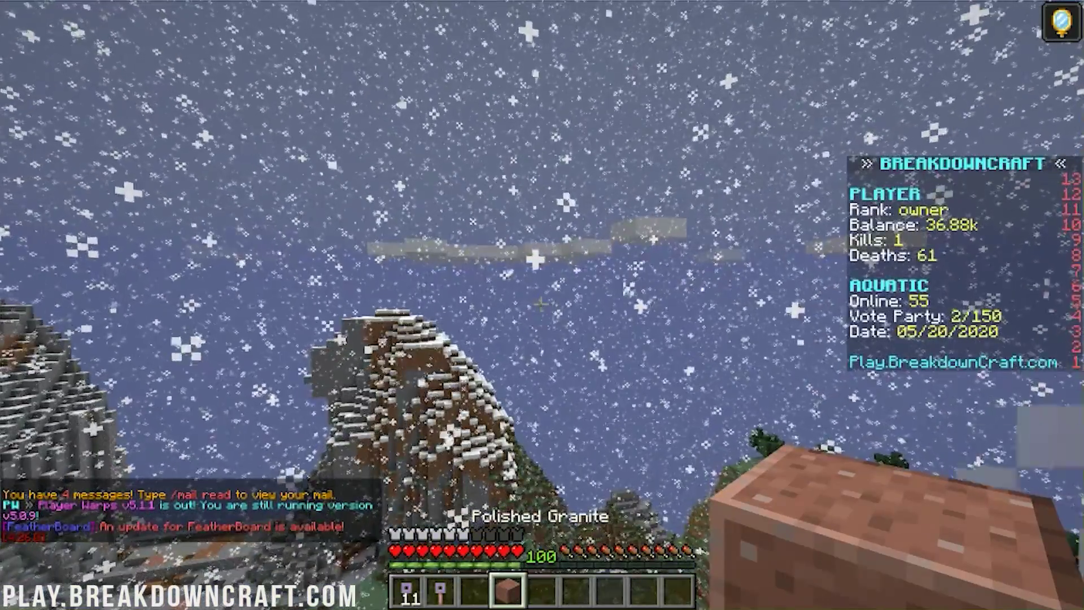
# Clear the weather with /pweather clear and turn off vanish with /v
pyautogui.press('/')
pyautogui.write('paweather clear')
pyautogui.press('Return')
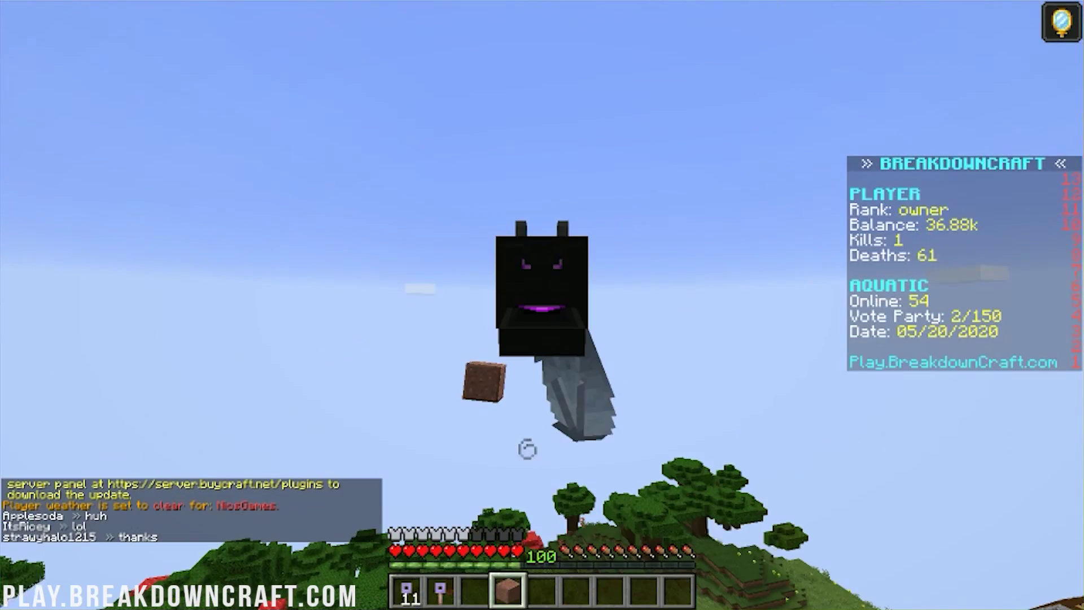
pyautogui.press('/')
pyautogui.write('v')
pyautogui.press('Return')
# Take the Dragon Head out of the helmet slot in the inventory
pyautogui.press('e')
pyautogui.keyDown('shift'); pyautogui.click(551, 192); pyautogui.keyUp('shift')
pyautogui.press('e')
pyautogui.press('e')
pyautogui.press('e')
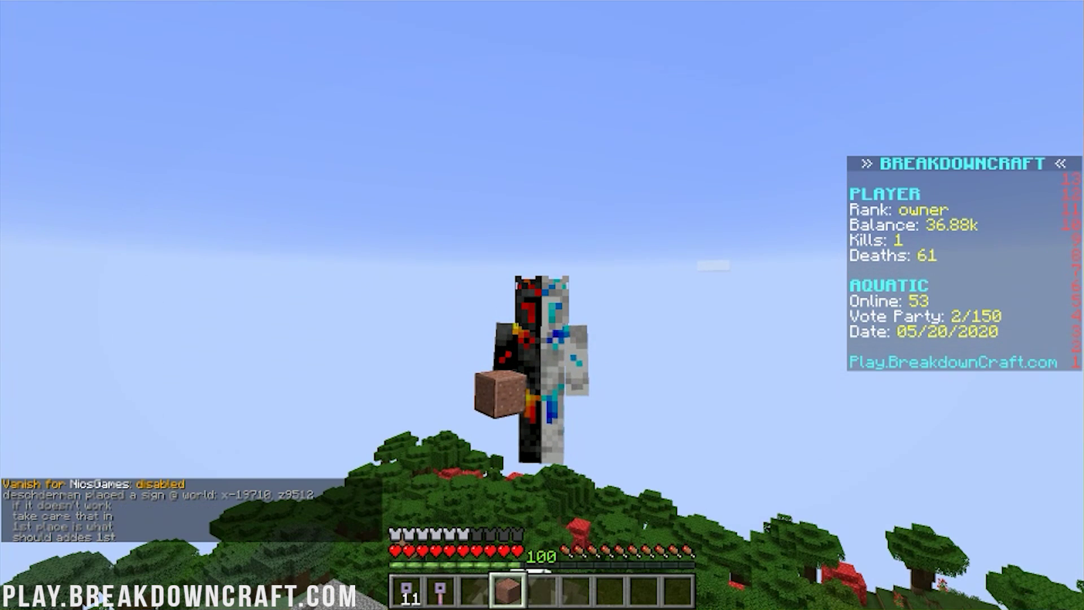
# Cycle F5 camera views to show off the Fire & Ice skin, then disconnect
pyautogui.press('F5')
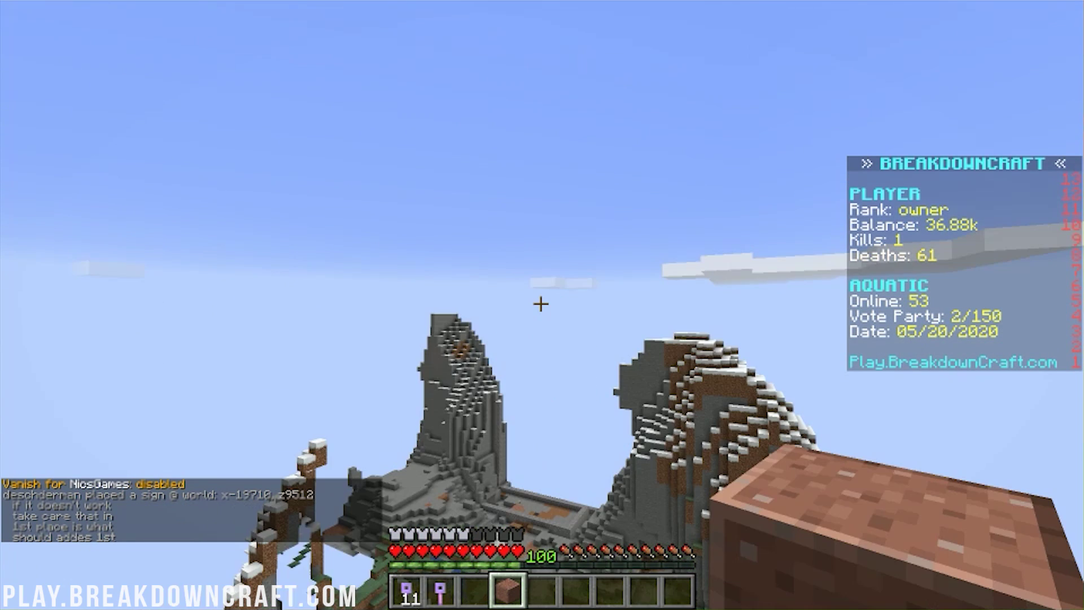
pyautogui.press('F5')
pyautogui.press('F5')
pyautogui.press('F5')
pyautogui.press('F5')
pyautogui.press('F5')
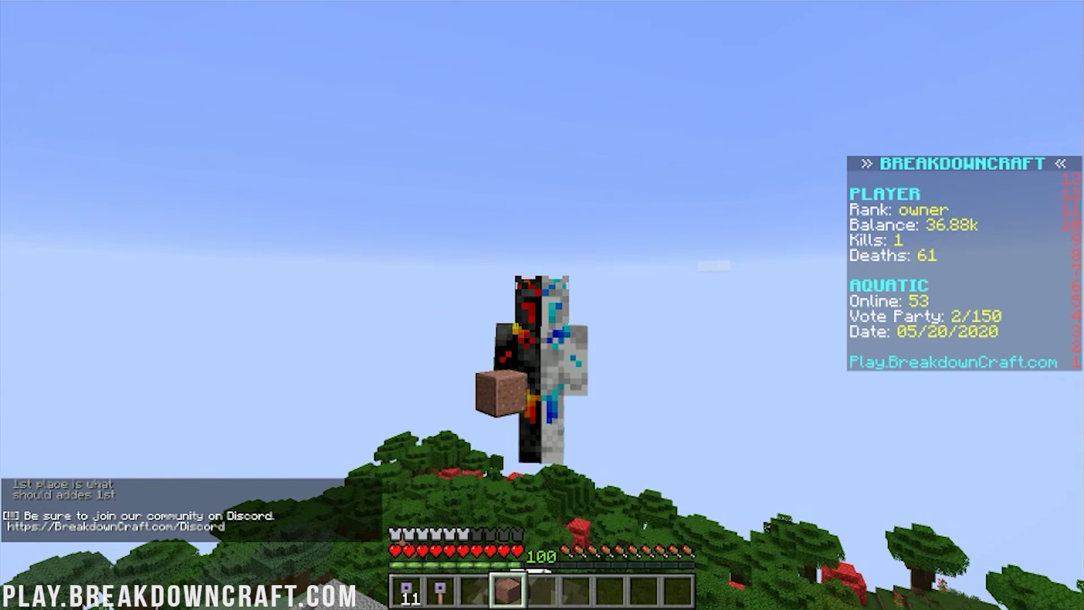
pyautogui.press('F5')
pyautogui.press('F5')
pyautogui.press('F5')
pyautogui.press('F5')
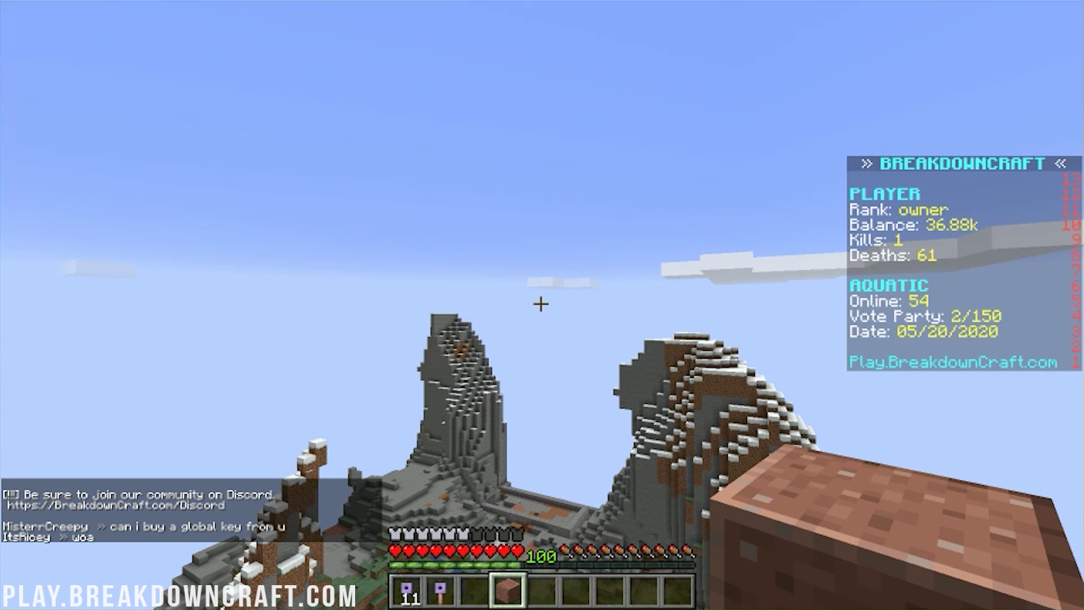
pyautogui.press('Escape')
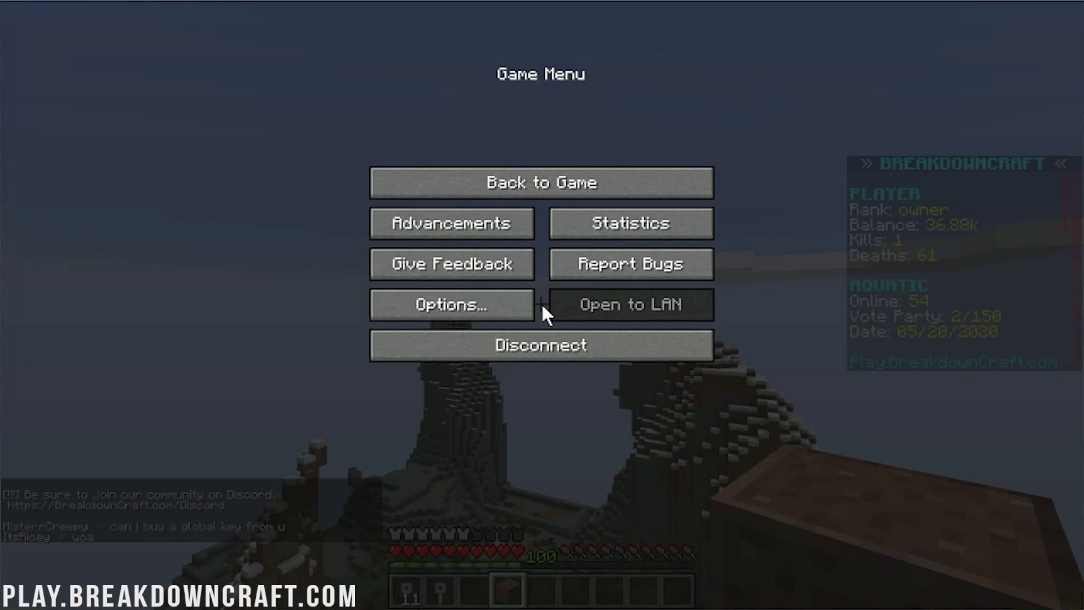
pyautogui.click(538, 351)
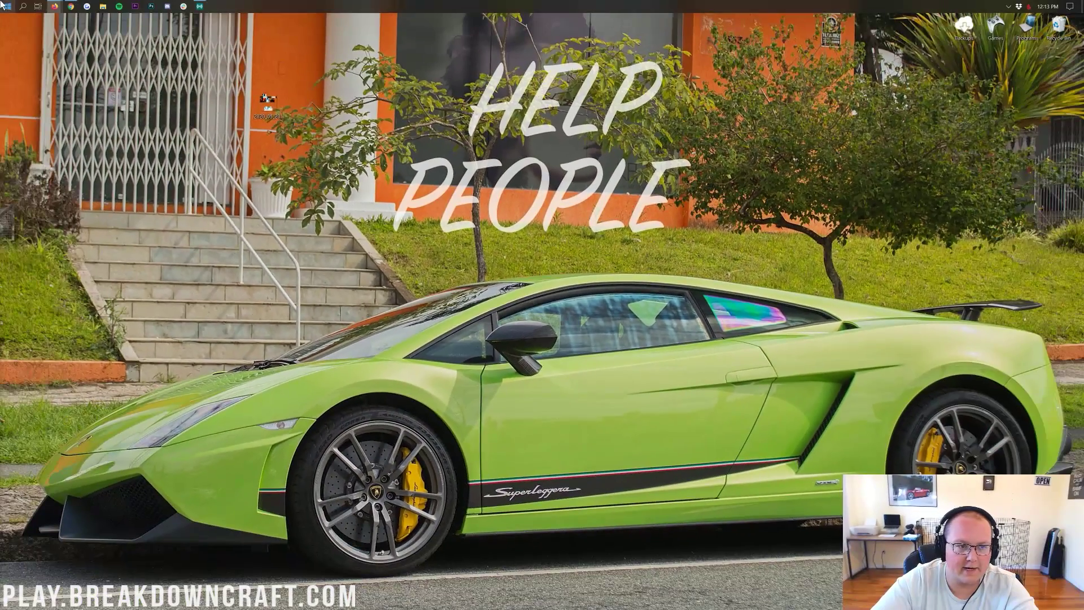
# Start the Minecraft Launcher by searching 'minecraft' in the Start menu
pyautogui.click(4, 5)
pyautogui.write('minecraft')
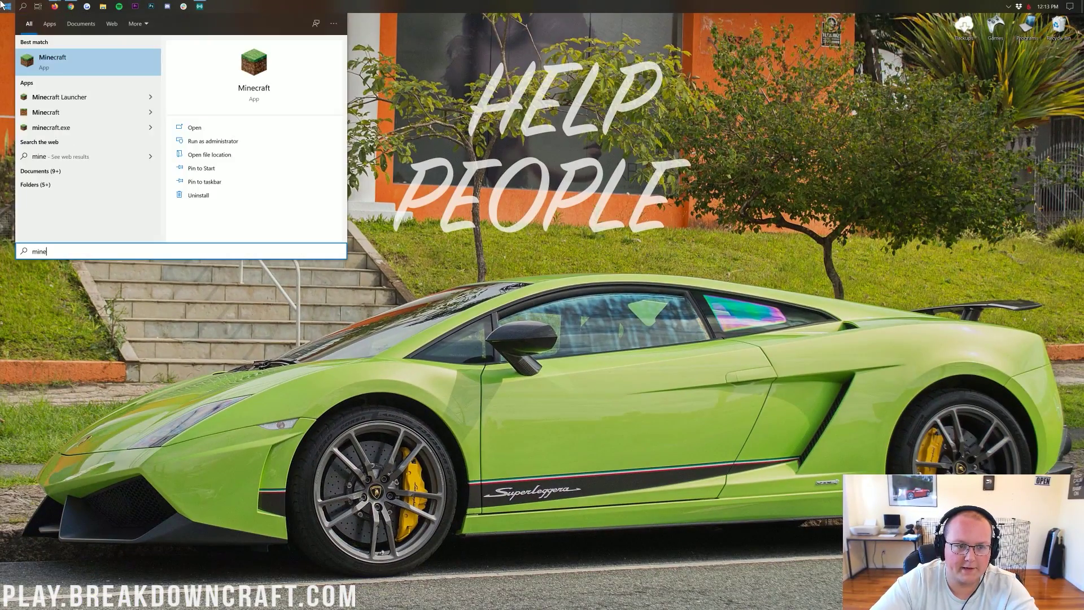
pyautogui.press('Return')
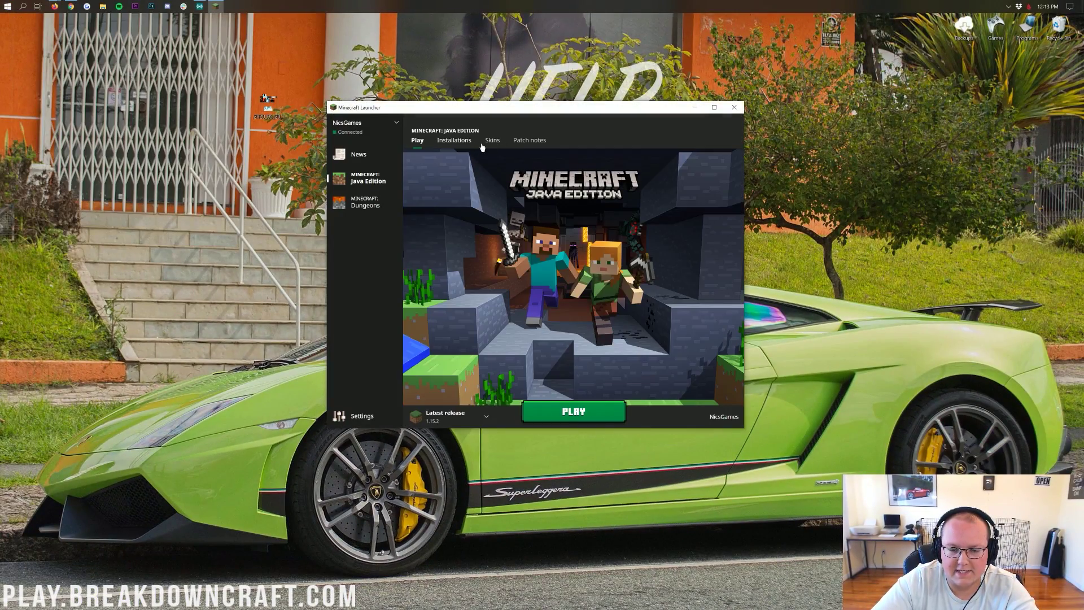
# Make Main Skin the current skin again in the library and return to Play
pyautogui.click(487, 144)
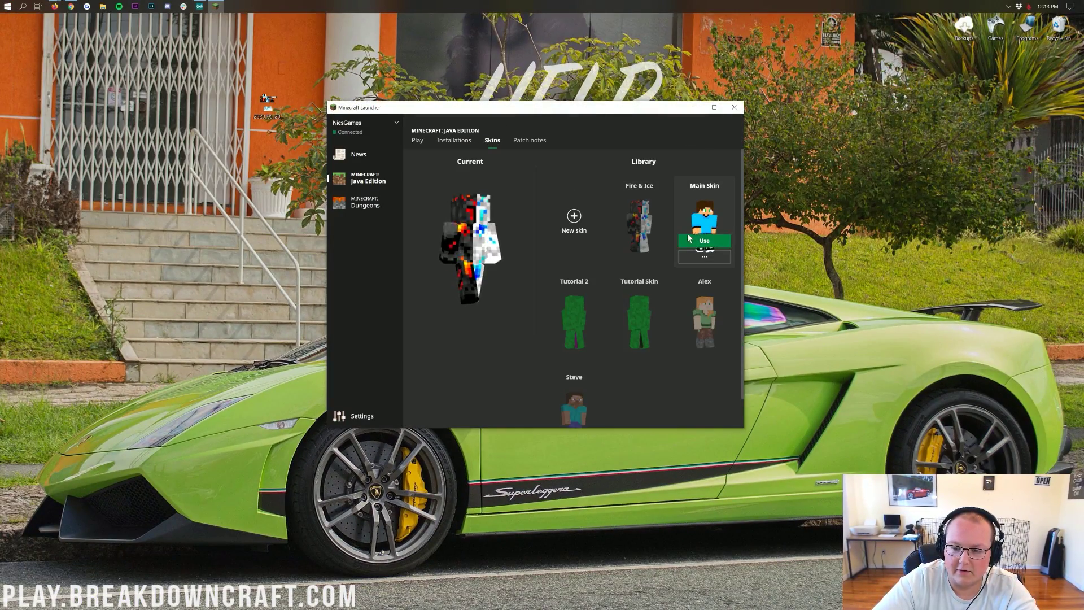
pyautogui.click(575, 223)
pyautogui.press('Escape')
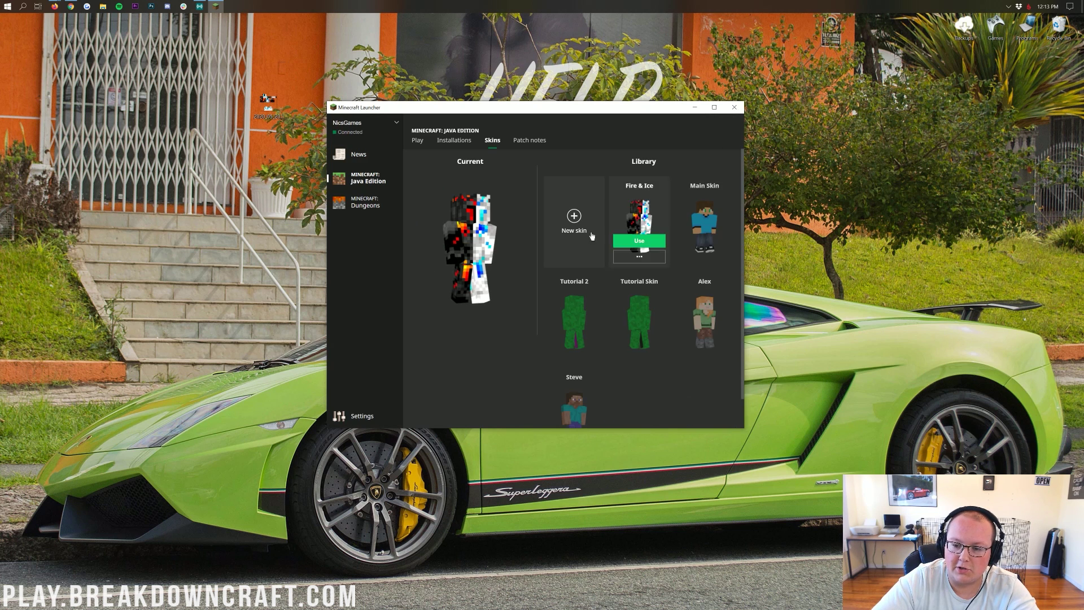
pyautogui.click(724, 240)
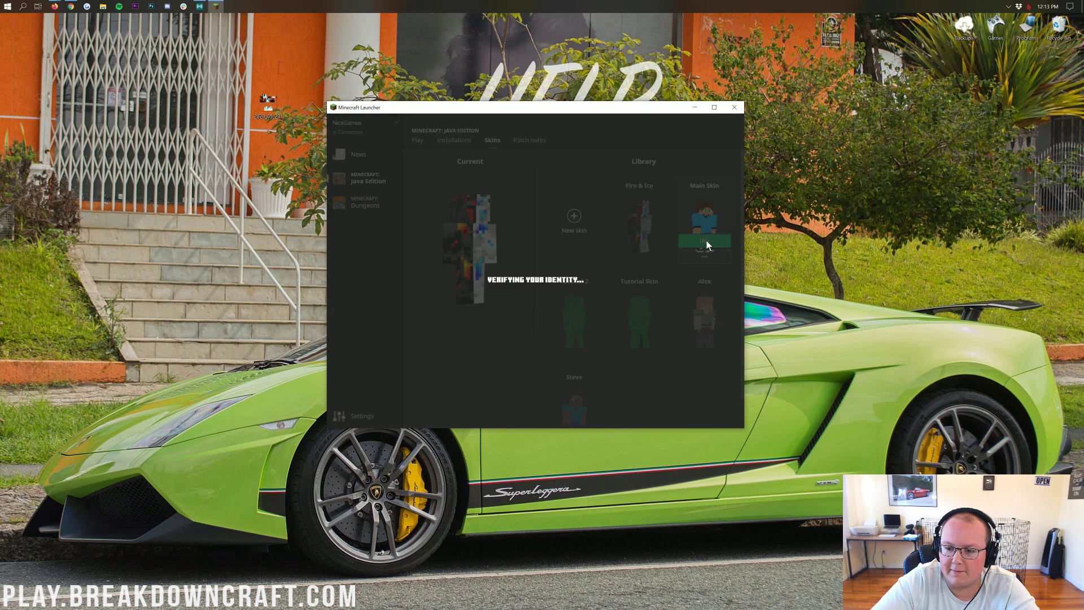
pyautogui.click(417, 140)
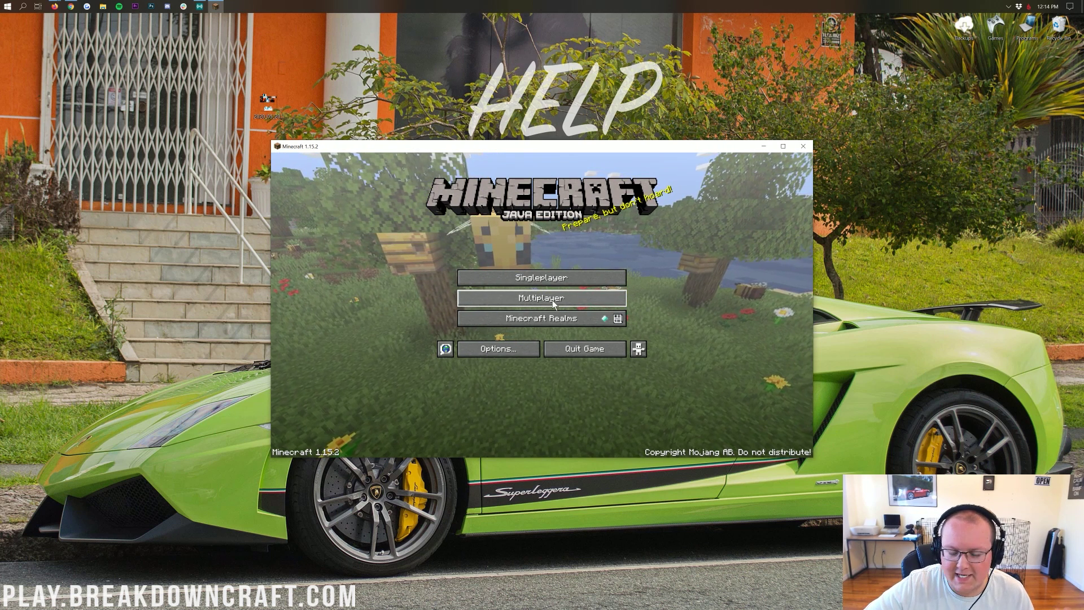
# Rejoin the server from Multiplayer and clear the weather with /pweather clear
pyautogui.click(553, 304)
pyautogui.doubleClick(530, 217)
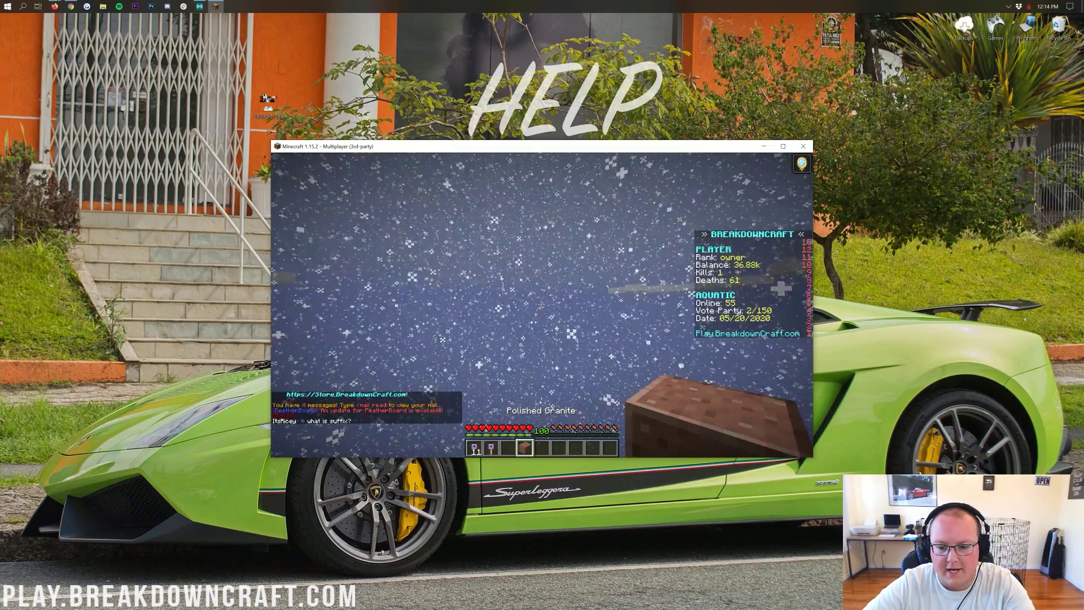
pyautogui.press('/')
pyautogui.write('pweather clear')
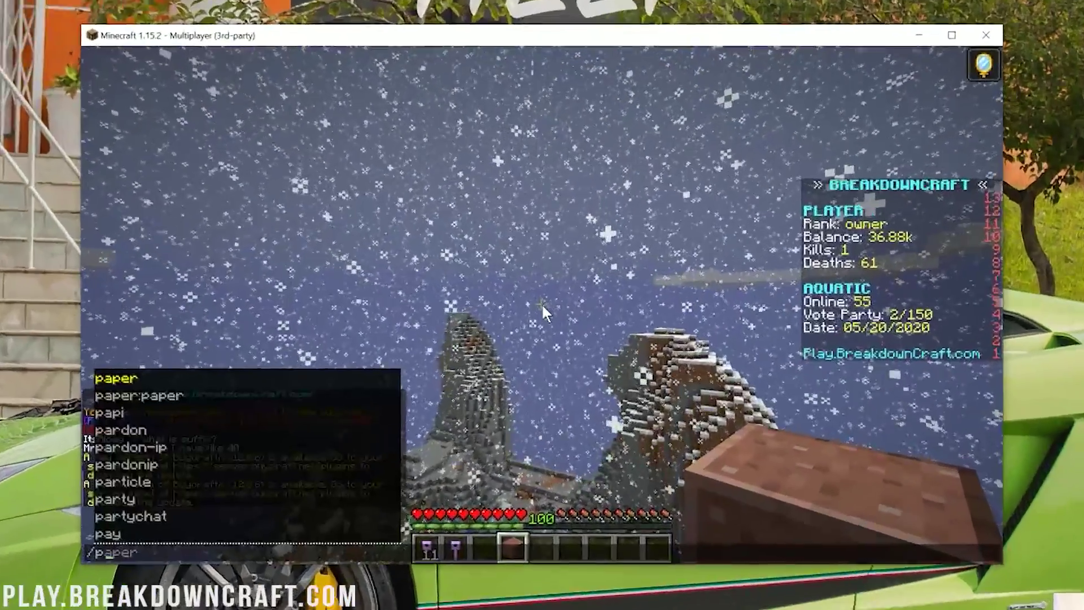
pyautogui.press('Return')
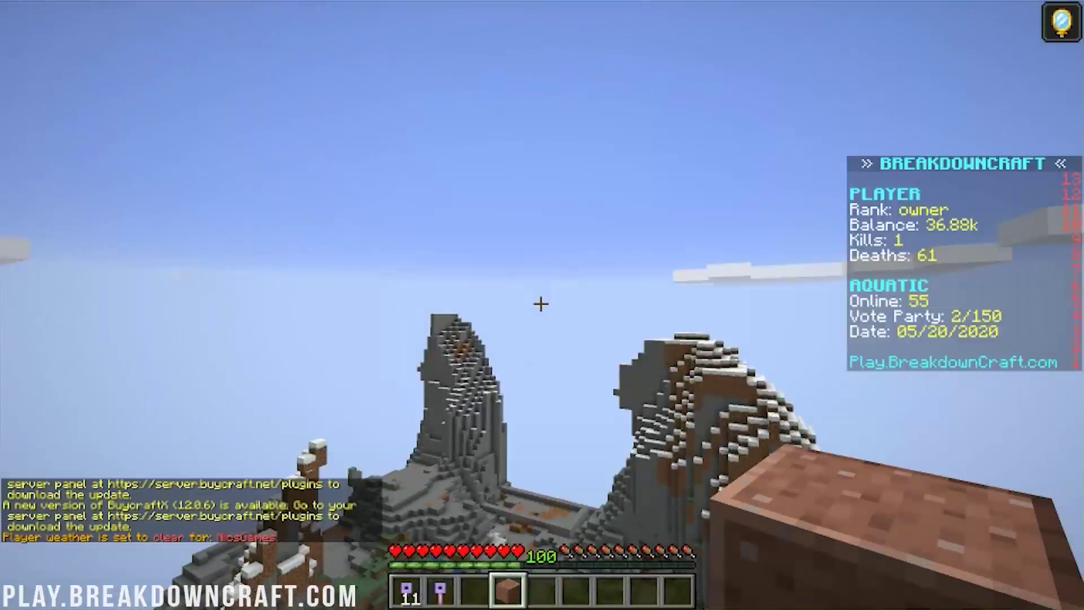
# Turn off vanish with /v, fly above the trees, and view the Main Skin from behind
pyautogui.press('t')
pyautogui.press('Escape')
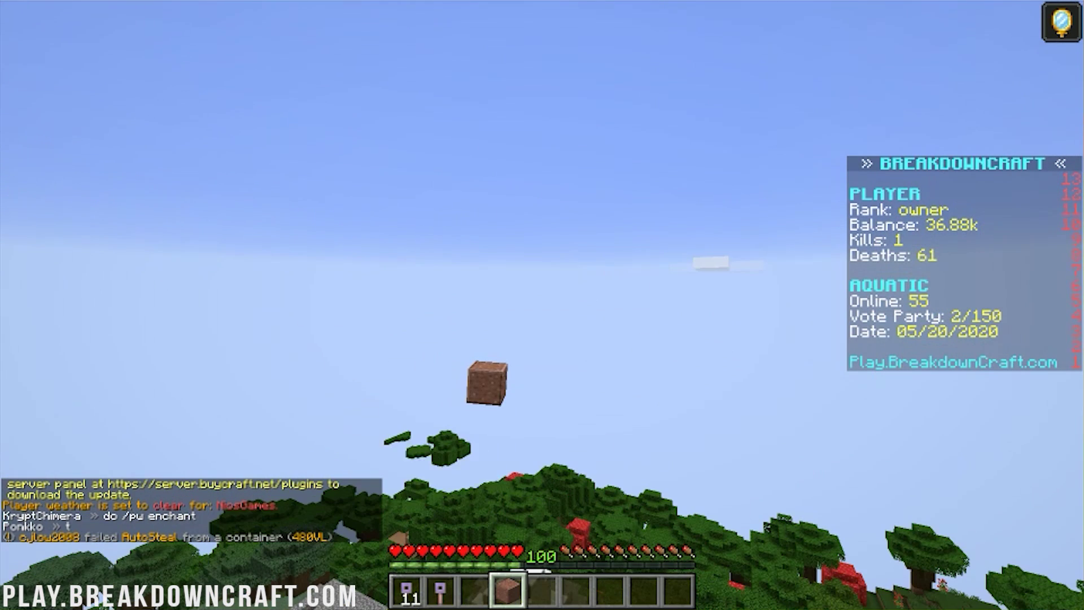
pyautogui.write('/v')
pyautogui.press('Return')
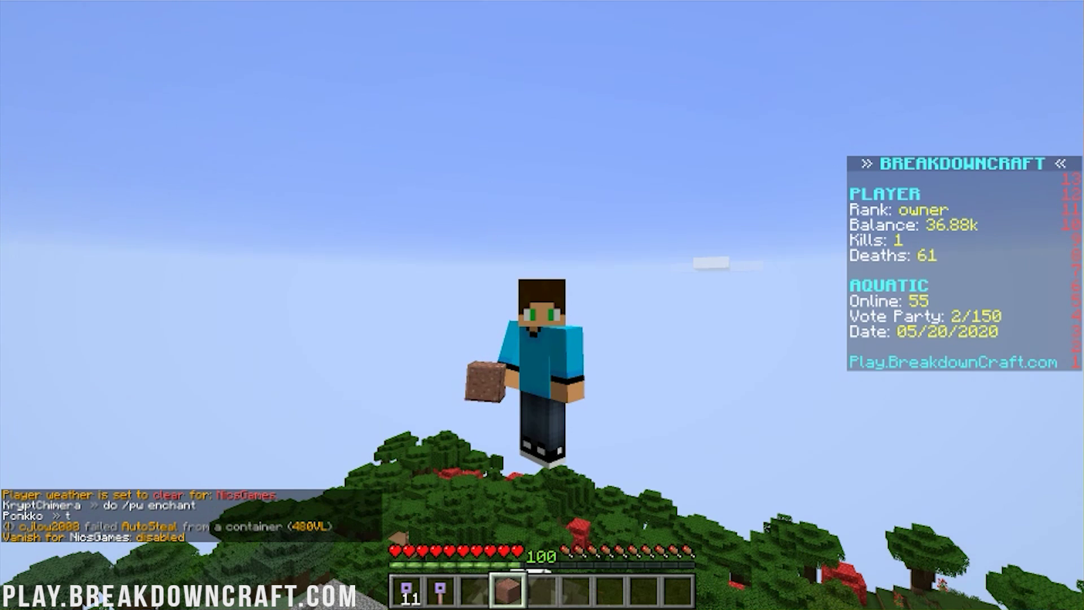
pyautogui.press('space')
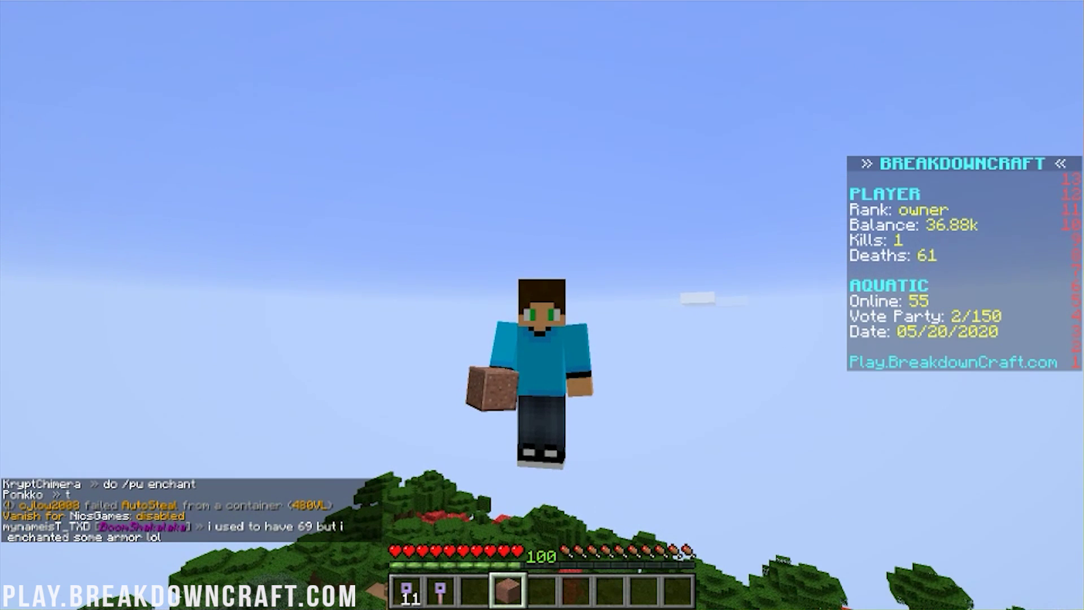
pyautogui.press('F5')
pyautogui.press('F5')
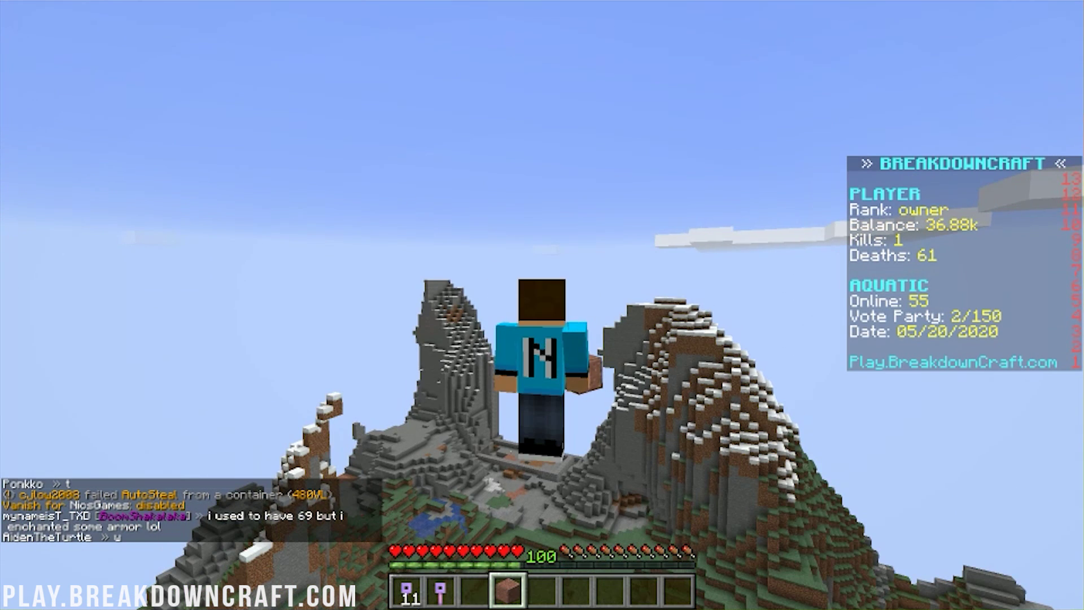
pyautogui.press('F5')
pyautogui.press('F5')
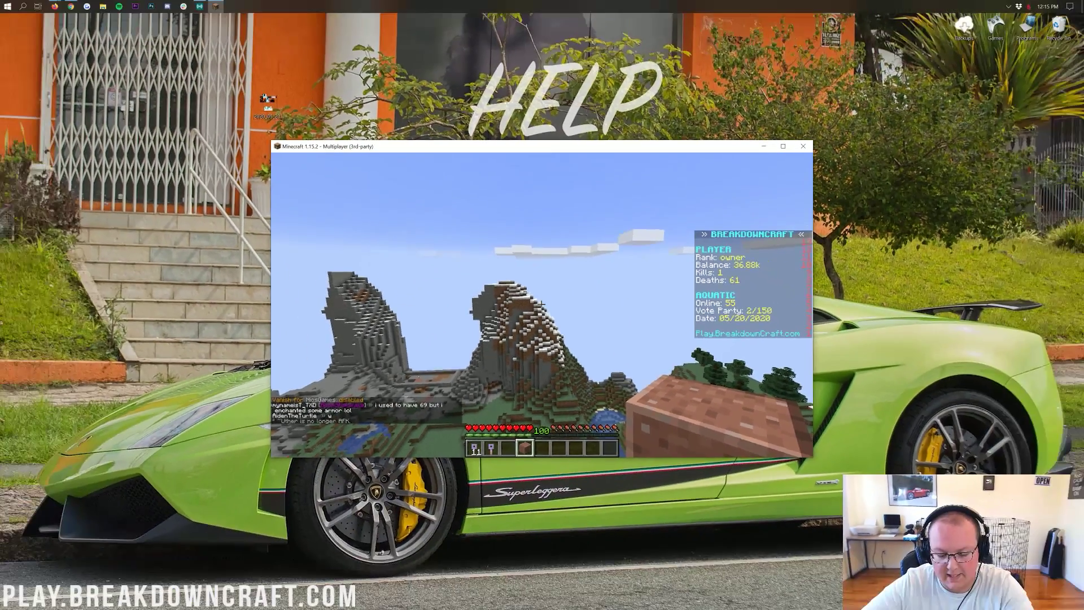
# Walk the Main Skin player across the hills in third-person front view, briefly showing the online player list
pyautogui.press('F5')
pyautogui.press('F5')
pyautogui.press('w')
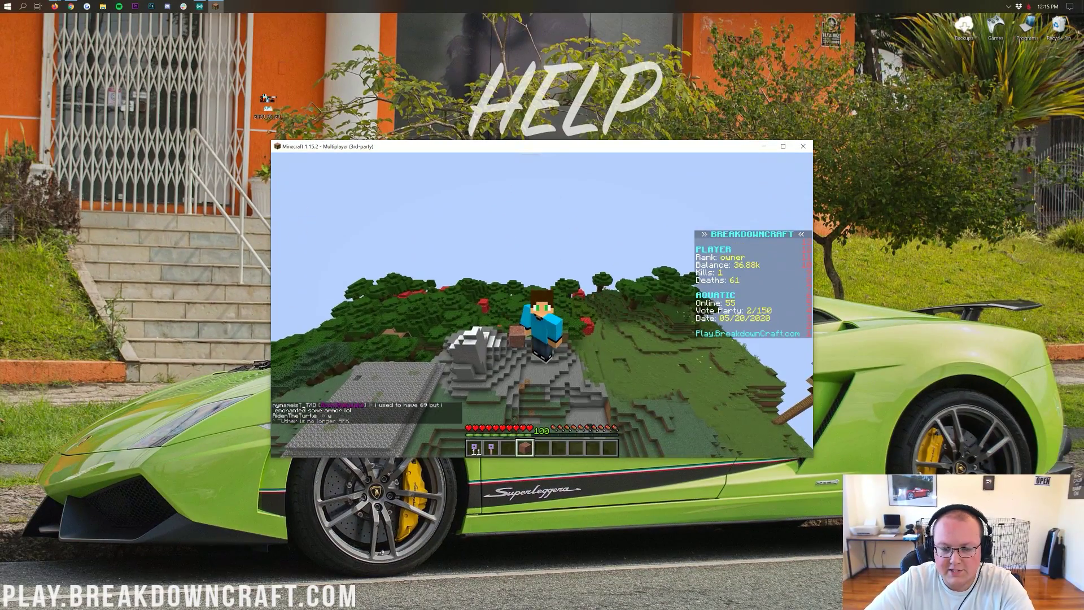
pyautogui.press('w')
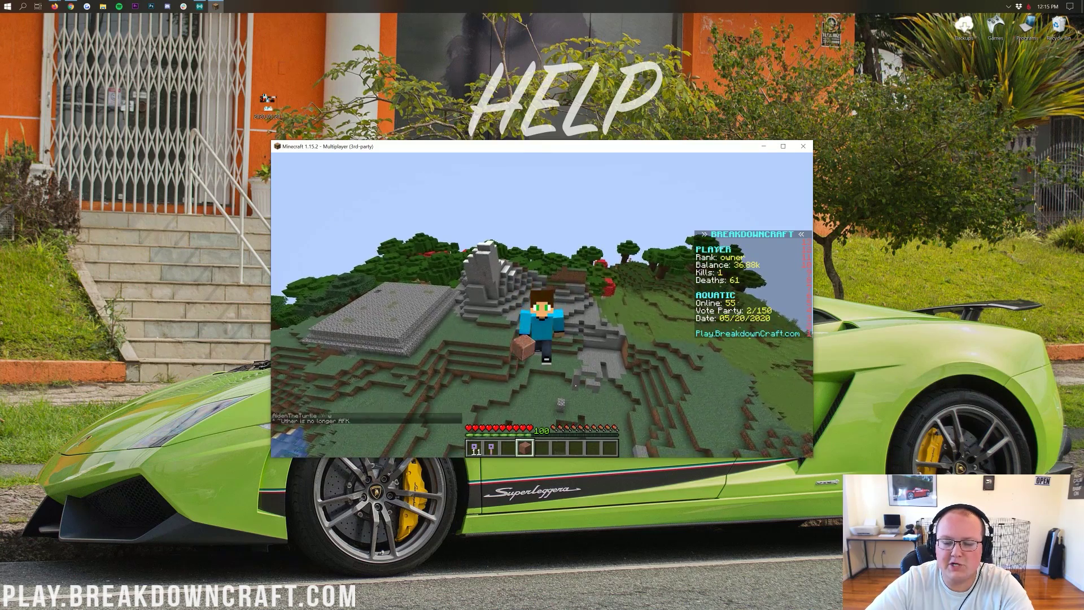
pyautogui.press('w')
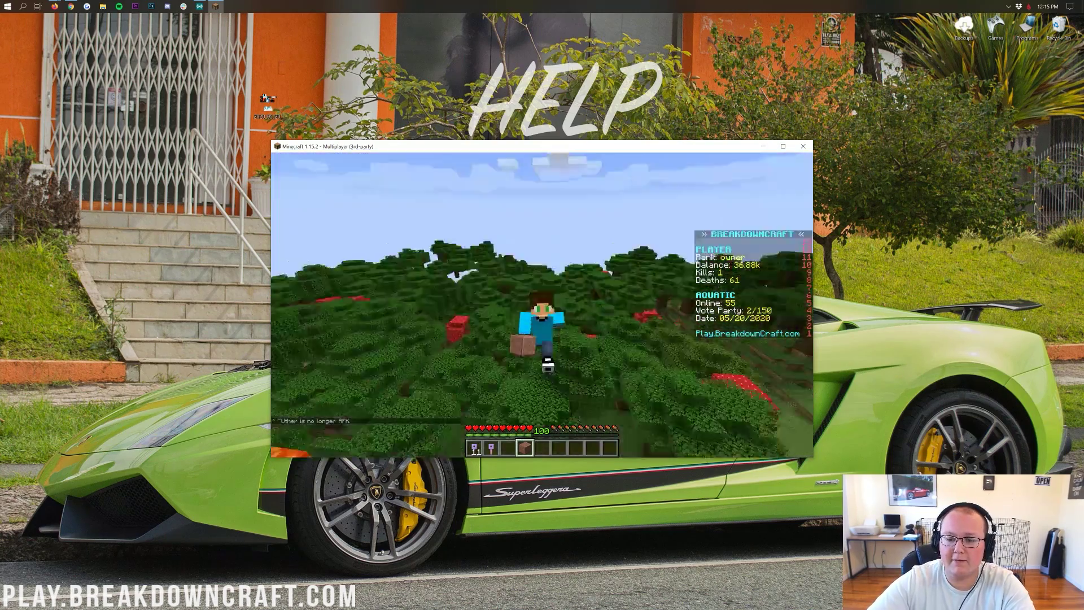
pyautogui.press('Tab')
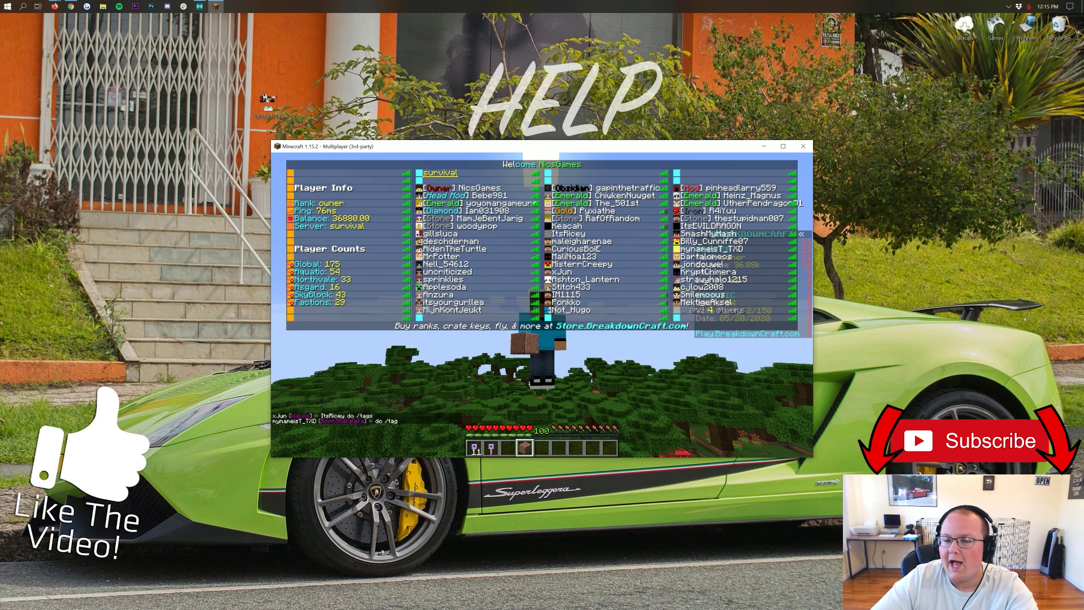
pyautogui.press('Tab')
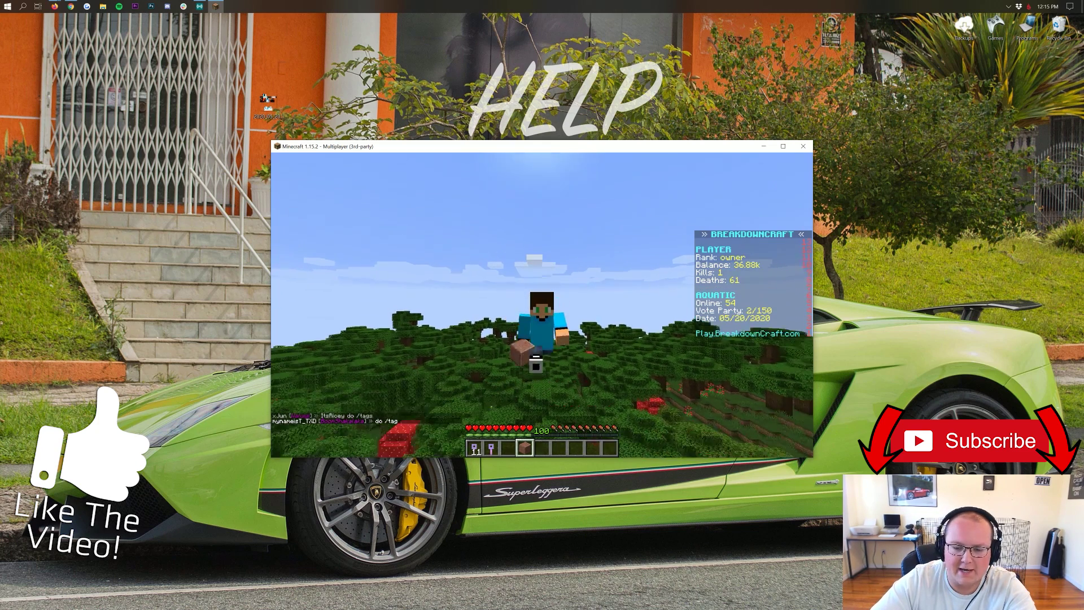